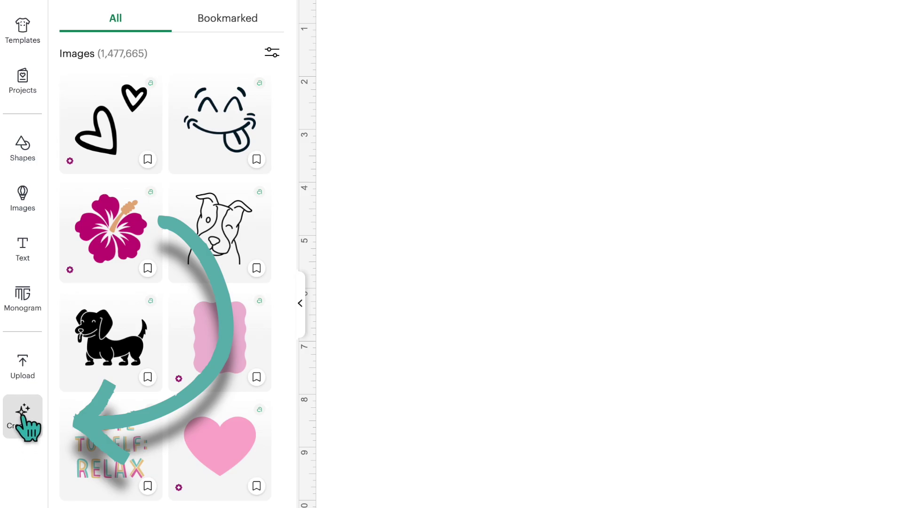
# Open the Create AI image generator from the left toolbar
pyautogui.click(23, 418)
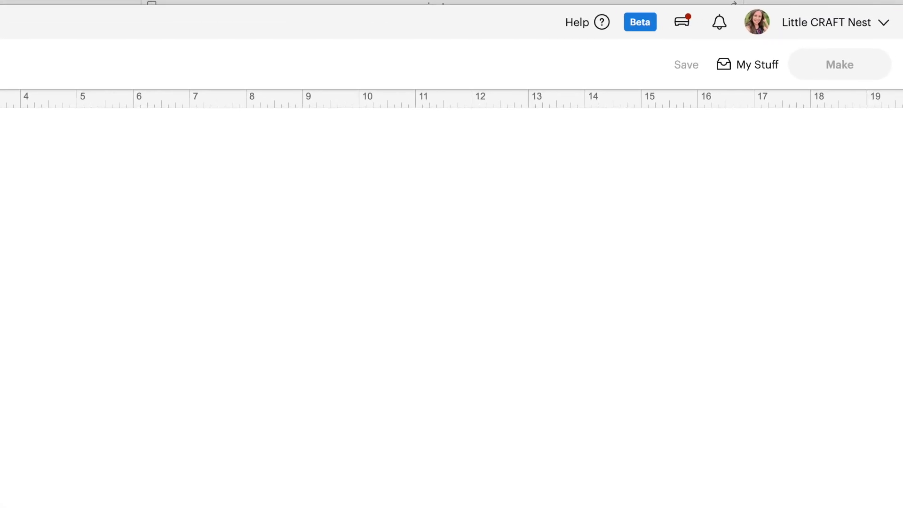
# Glance at the account menu, then open Design Space Settings through the Beta badge
pyautogui.click(874, 24)
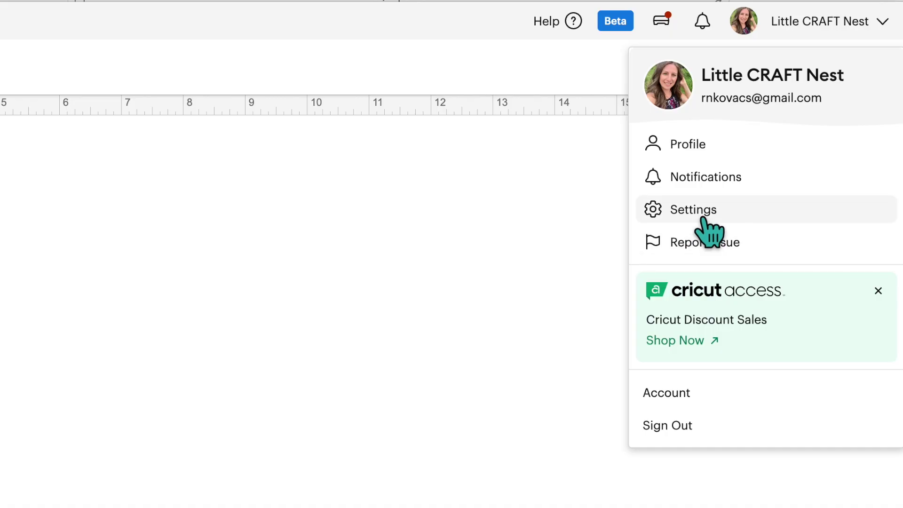
pyautogui.click(600, 211)
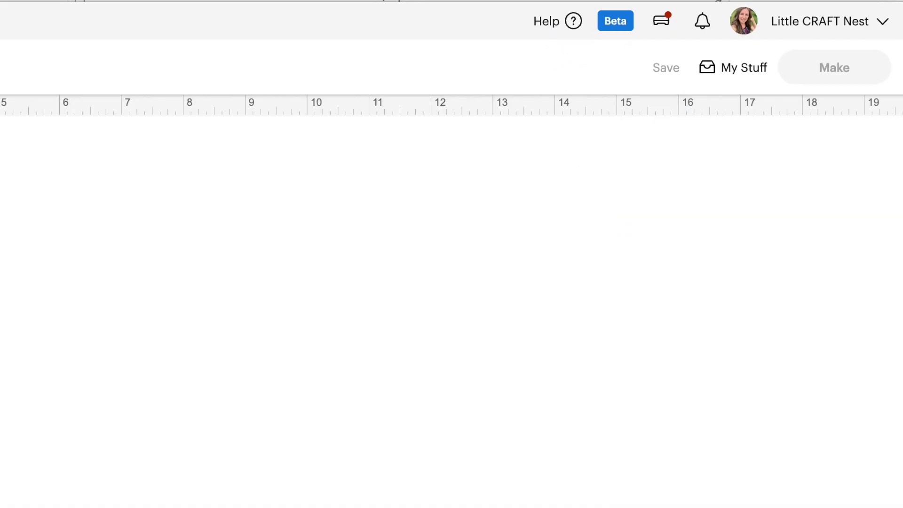
pyautogui.click(622, 27)
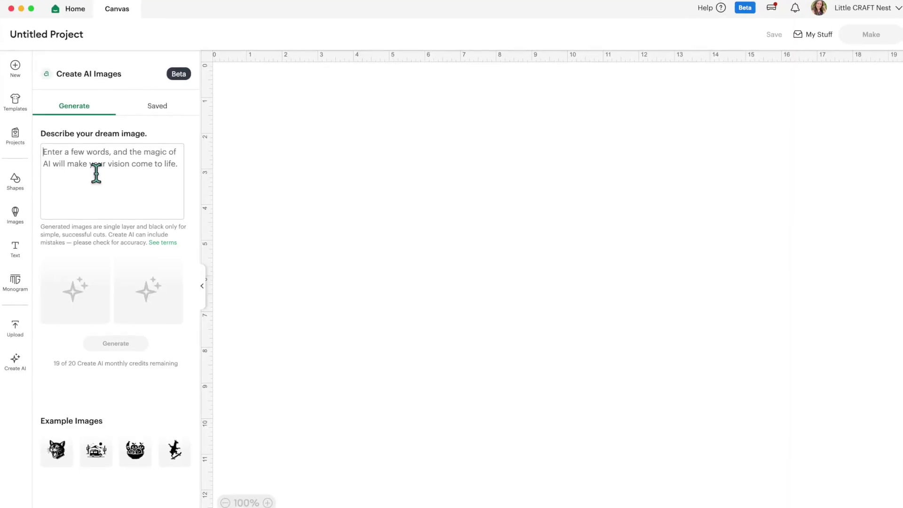
pyautogui.moveTo(57, 451)
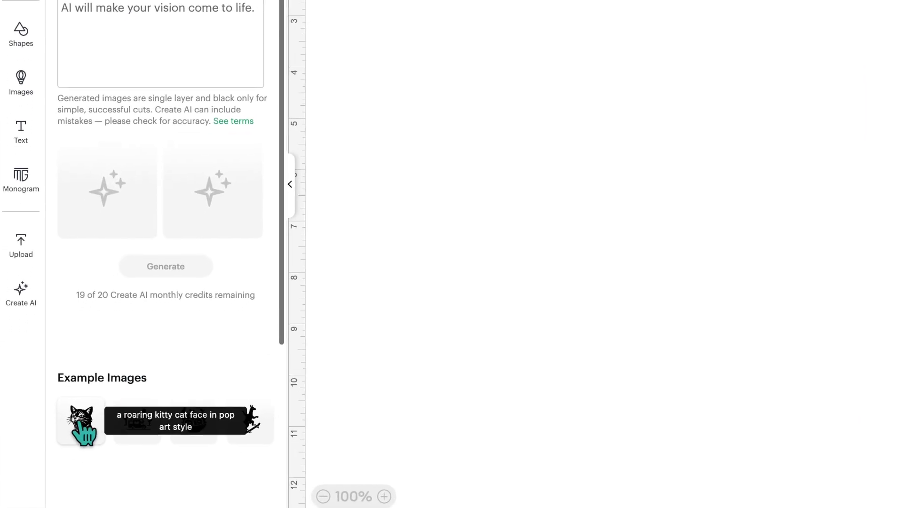
pyautogui.moveTo(81, 423)
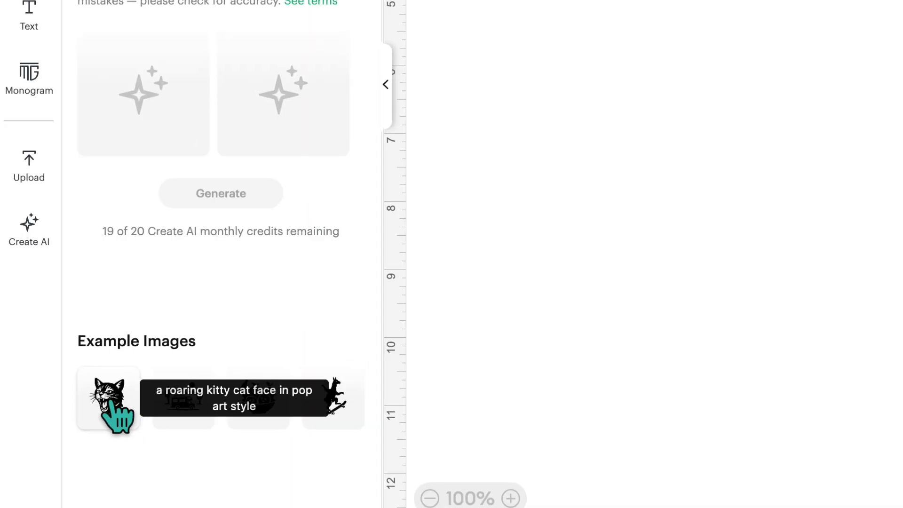
pyautogui.moveTo(181, 416)
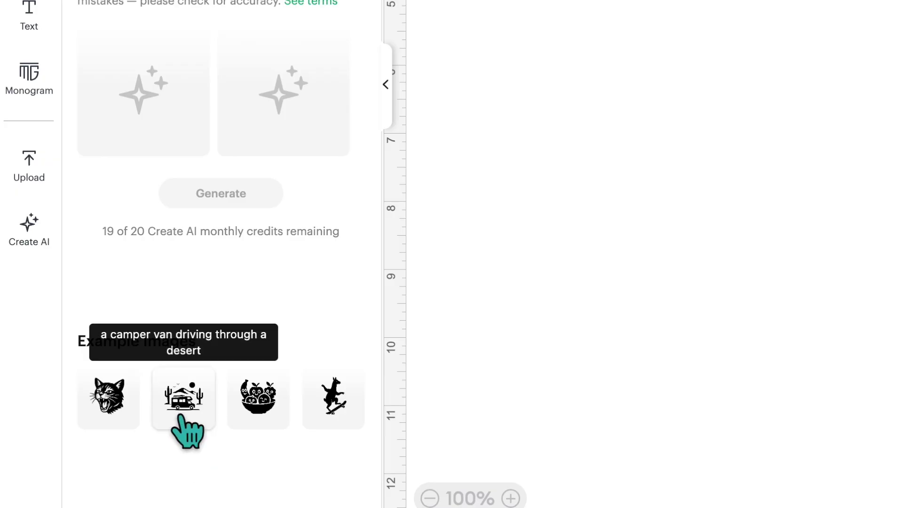
pyautogui.moveTo(252, 410)
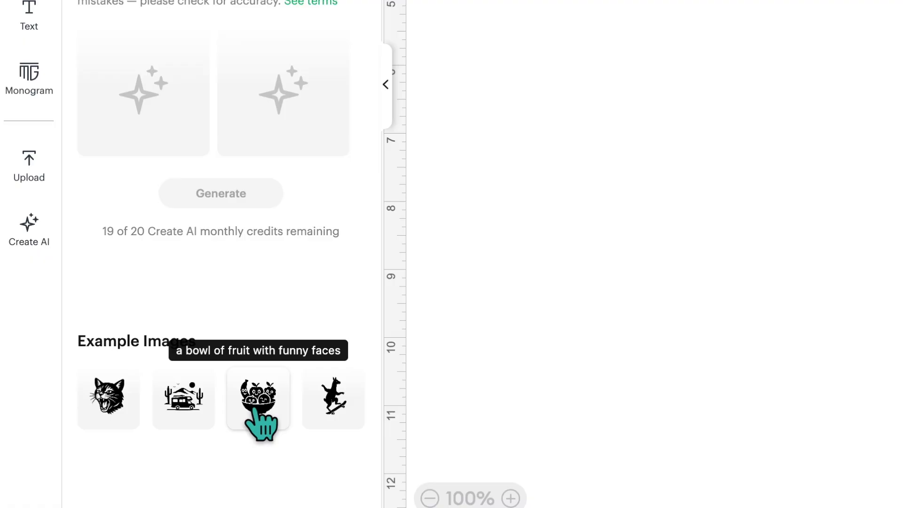
pyautogui.moveTo(324, 404)
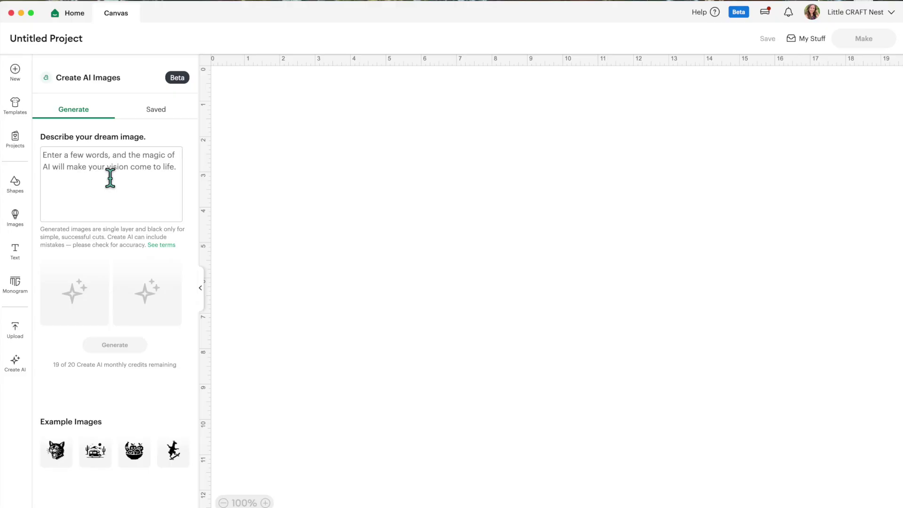
# Generate AI images from the prompt 'girl bunny doing a cartwheel wearing a bow'
pyautogui.click(110, 178)
pyautogui.write('girl bunny doing a cartwheel wearing a bow')
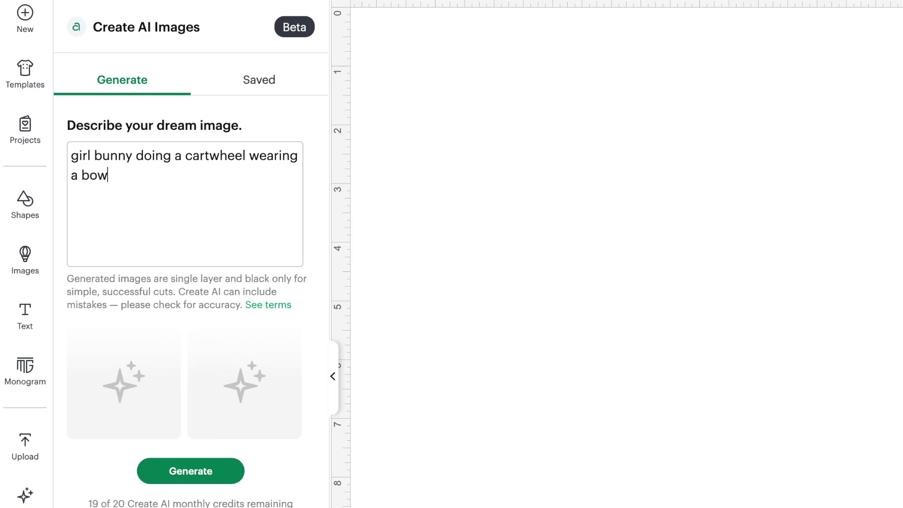
pyautogui.click(224, 471)
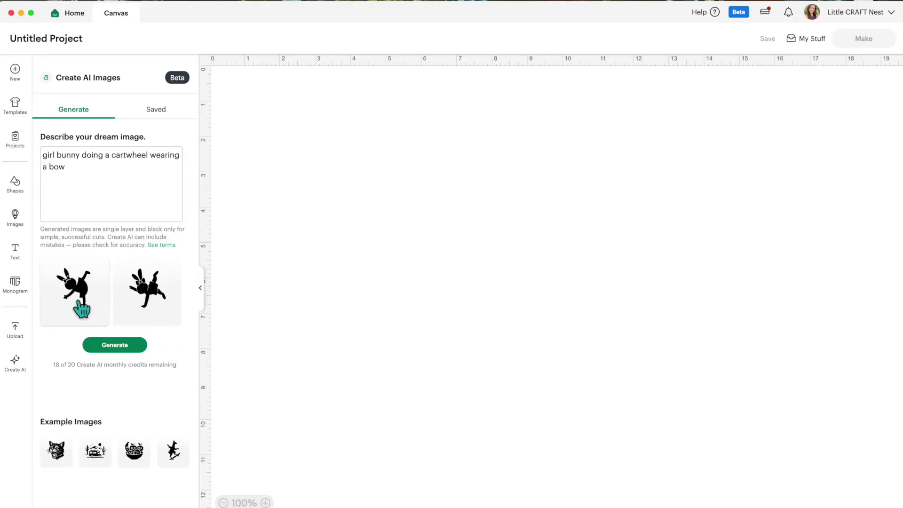
# Place the first bunny image on the canvas, enlarge it to 4.8 × 5.83 in, and shift it up-right
pyautogui.click(81, 309)
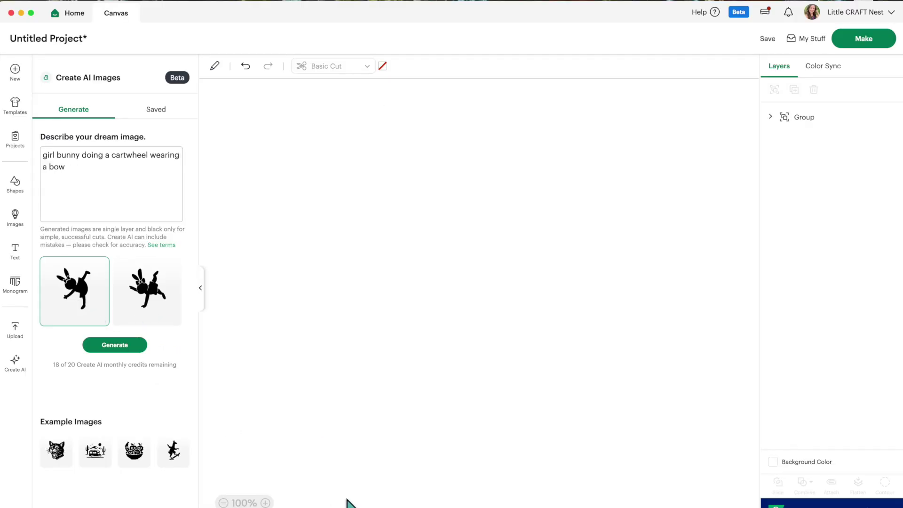
pyautogui.moveTo(380, 260); pyautogui.dragTo(472, 349)
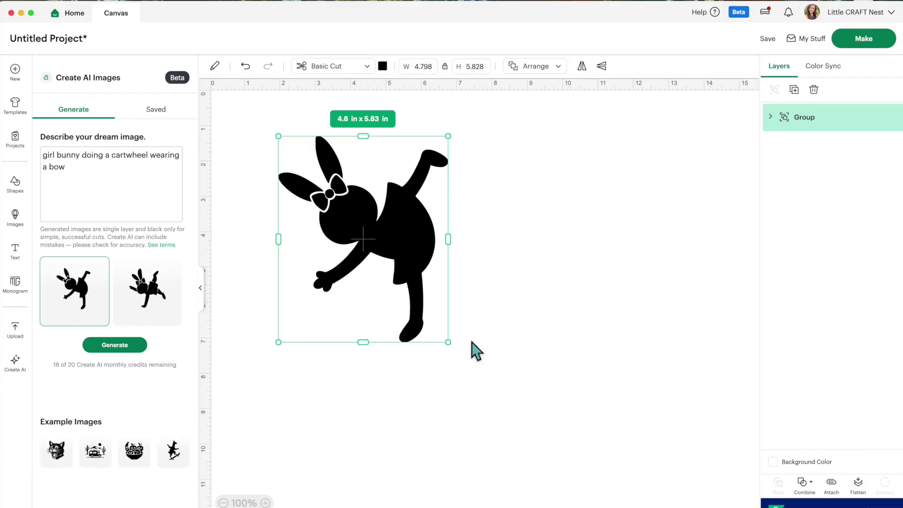
pyautogui.moveTo(363, 213); pyautogui.dragTo(411, 203)
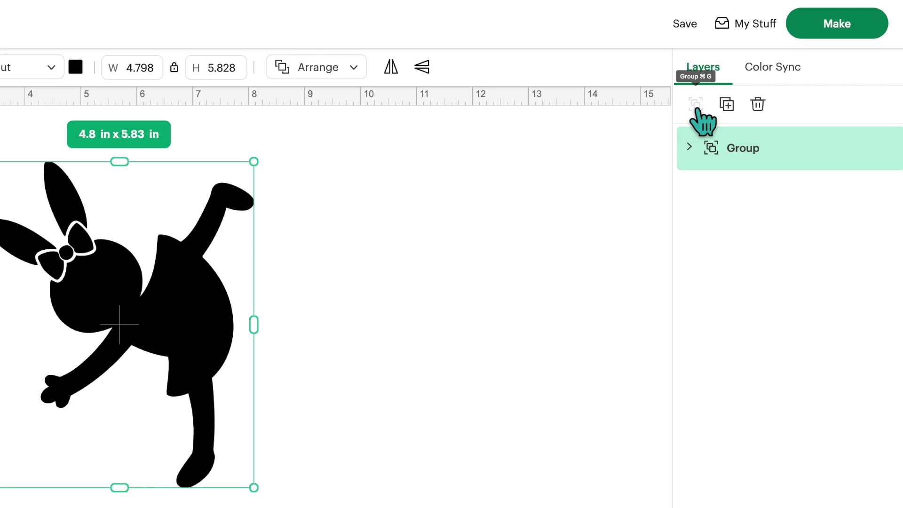
# Expand the bunny's layer groups and detach the nested group's six pieces
pyautogui.click(689, 147)
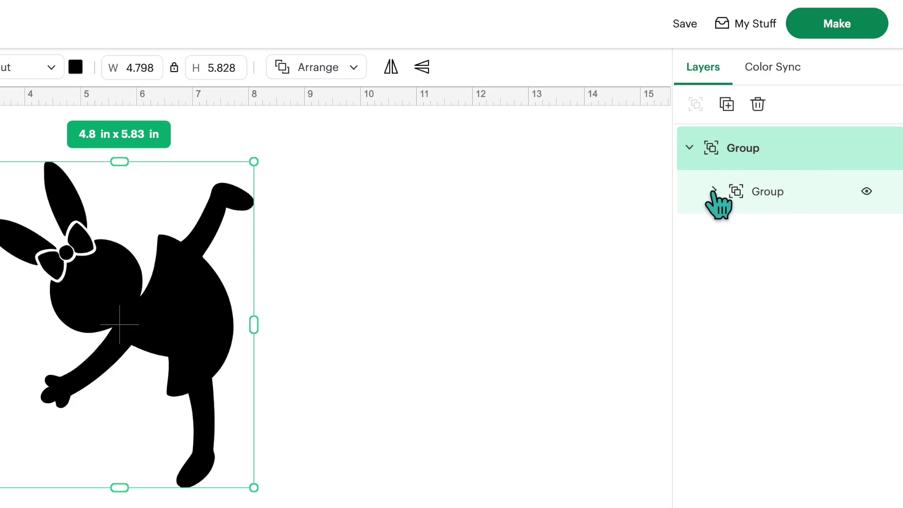
pyautogui.click(714, 190)
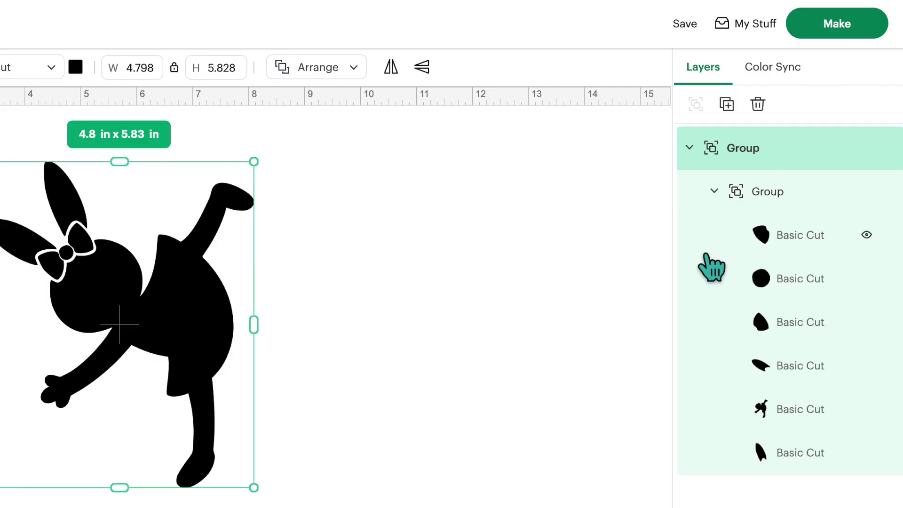
pyautogui.click(746, 197)
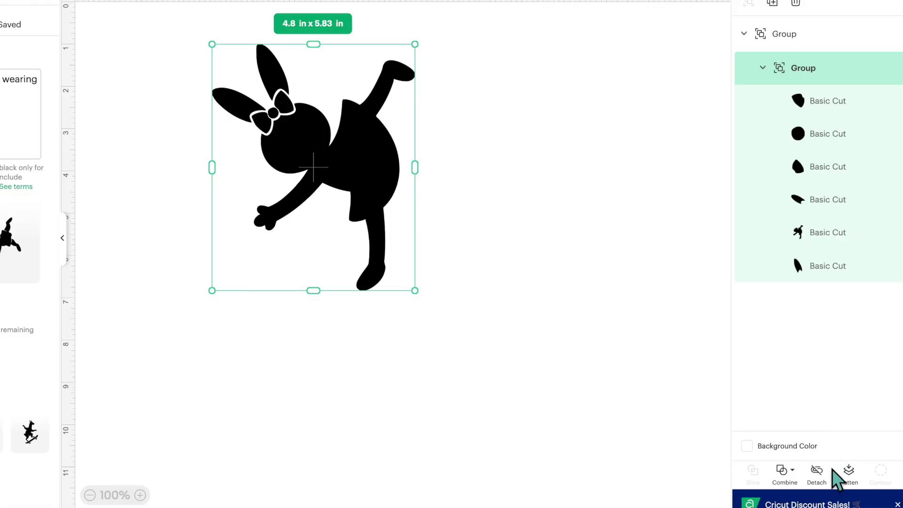
pyautogui.click(819, 481)
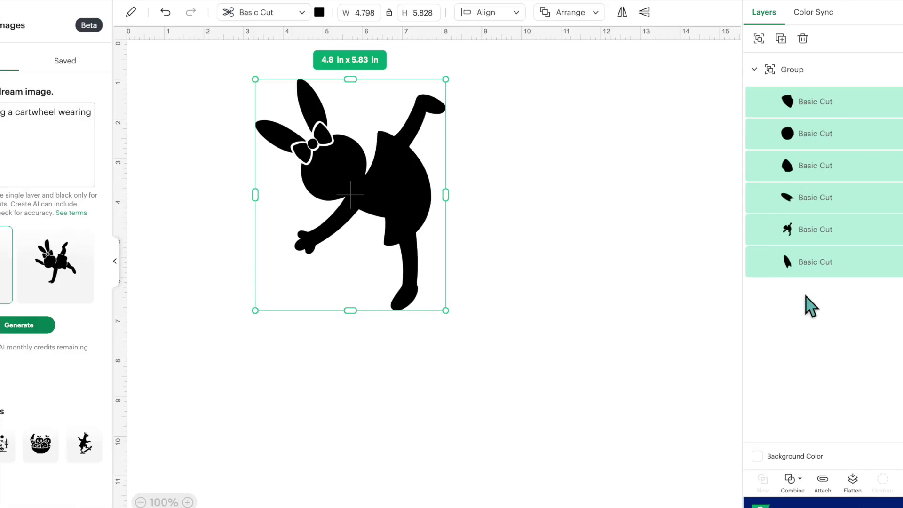
# Ungroup the outer bunny group and marquee-select all six Basic Cut pieces
pyautogui.click(792, 71)
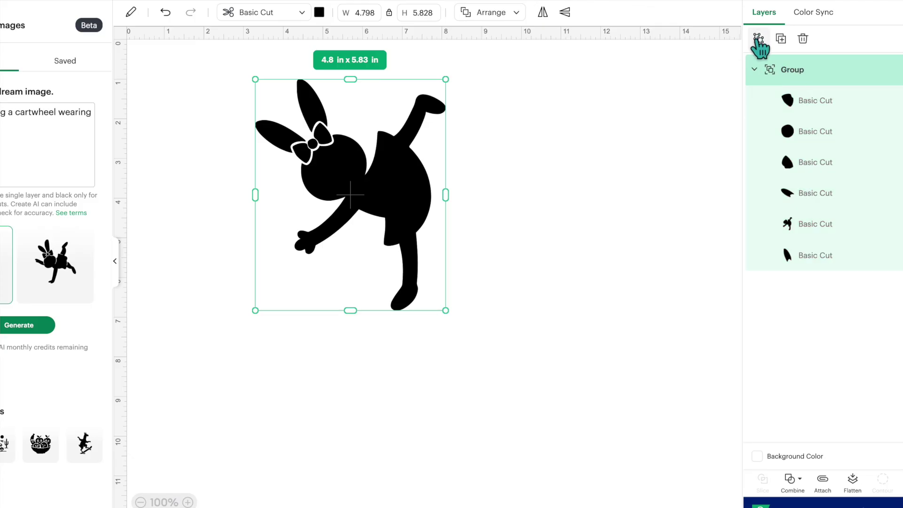
pyautogui.click(759, 39)
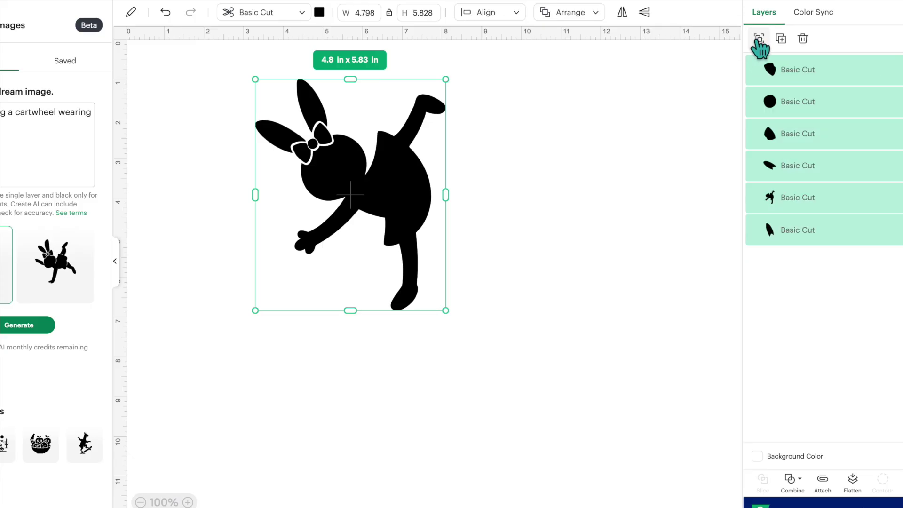
pyautogui.click(798, 69)
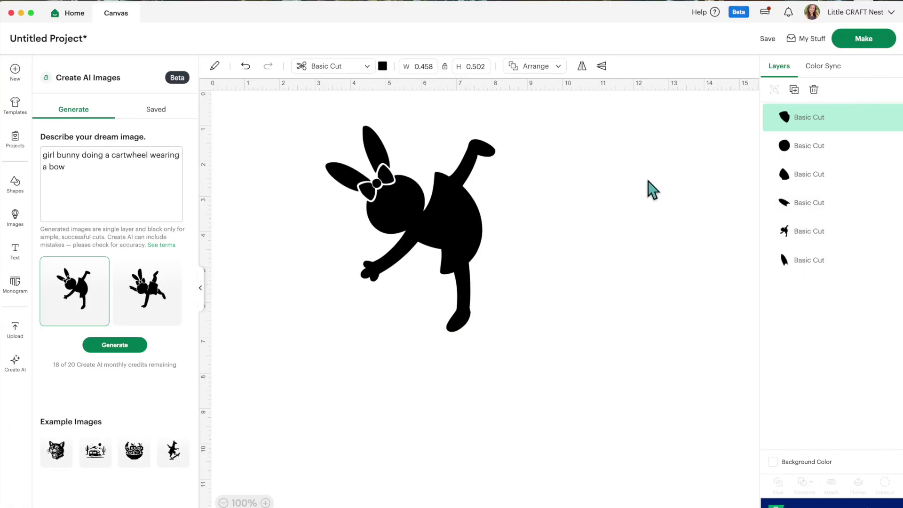
pyautogui.click(649, 181)
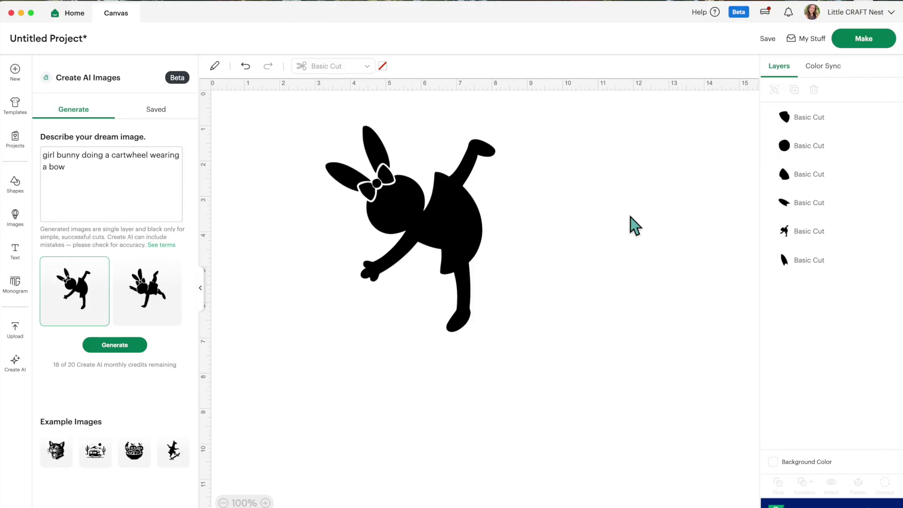
pyautogui.moveTo(641, 168); pyautogui.dragTo(296, 361)
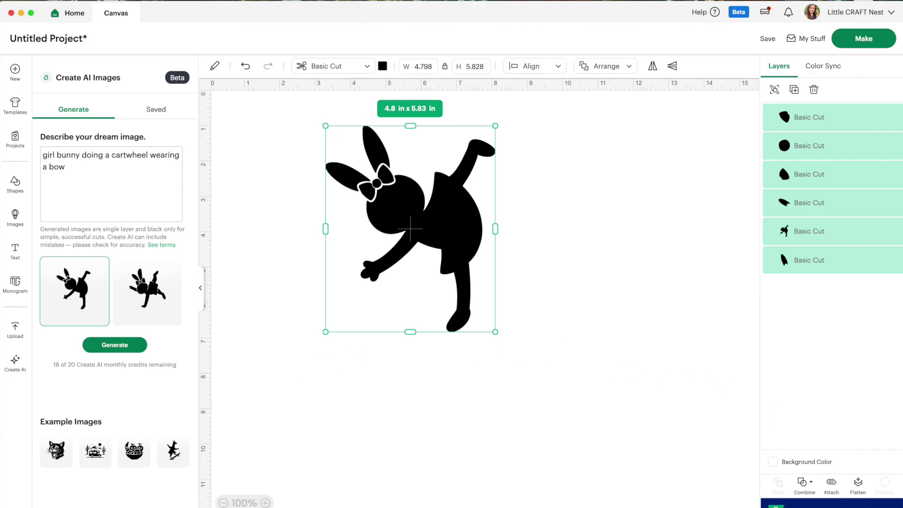
# Colour the bunny's three bow pieces purple, leaving the rest of the silhouette black
pyautogui.click(706, 358)
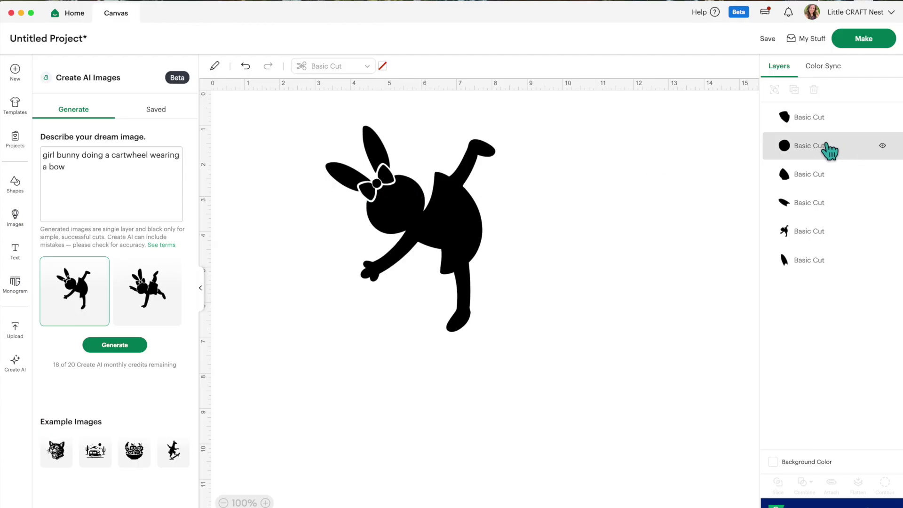
pyautogui.click(826, 148)
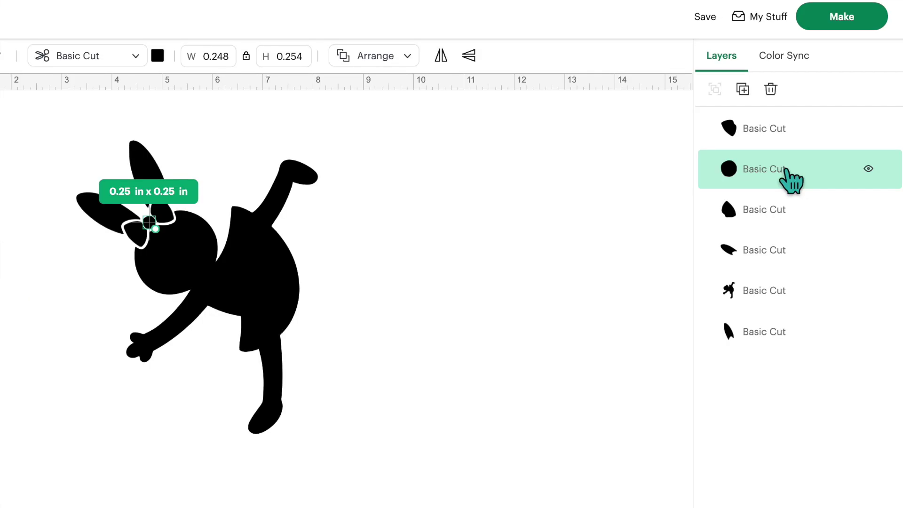
pyautogui.keyDown('shift'); pyautogui.click(776, 136); pyautogui.keyUp('shift')
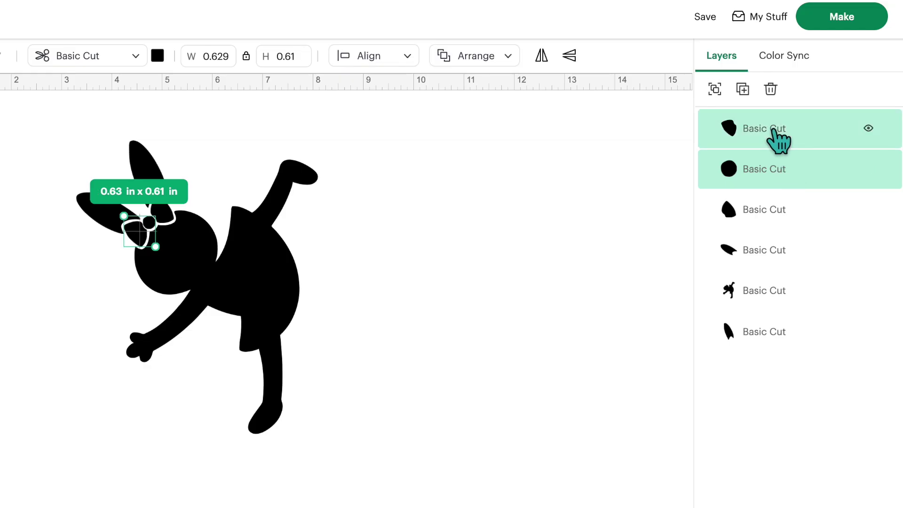
pyautogui.keyDown('shift'); pyautogui.click(793, 211); pyautogui.keyUp('shift')
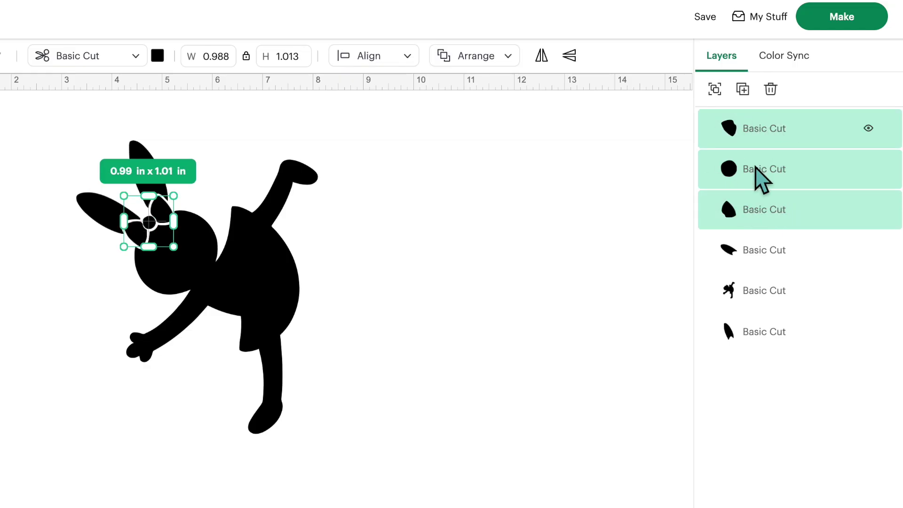
pyautogui.click(158, 57)
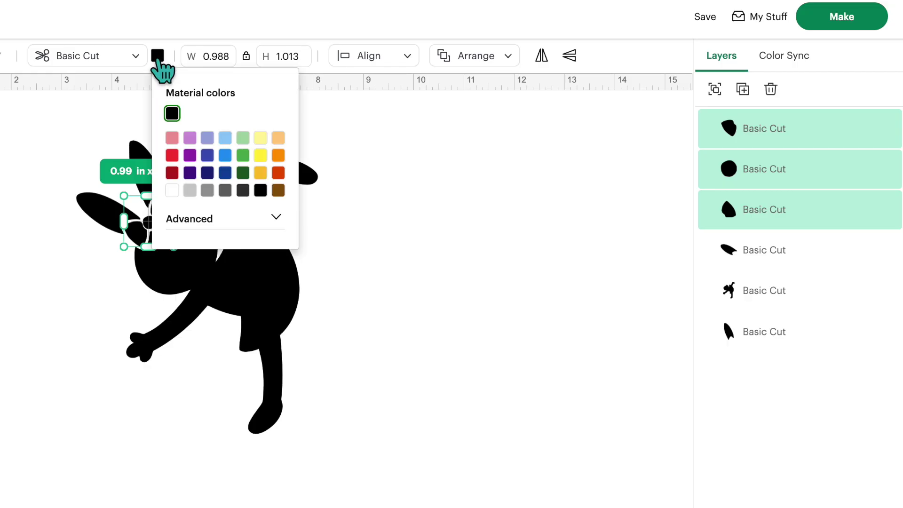
pyautogui.click(191, 155)
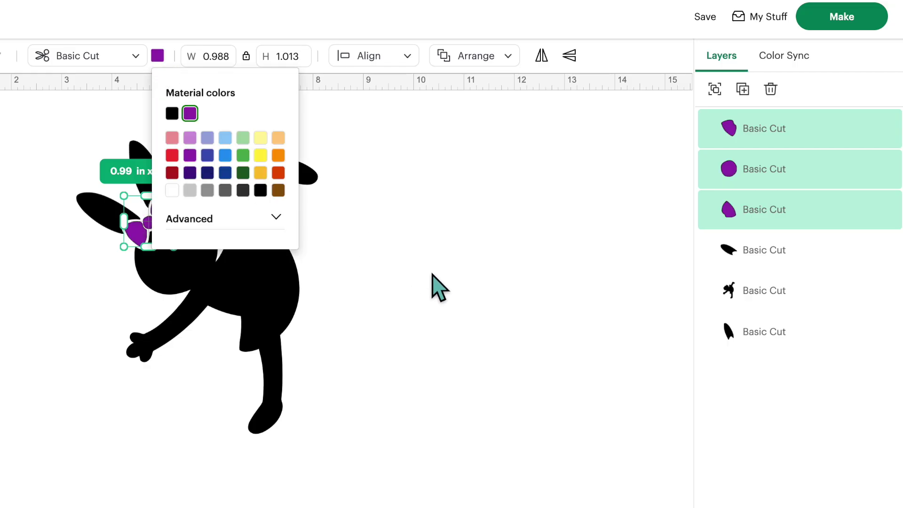
pyautogui.click(432, 275)
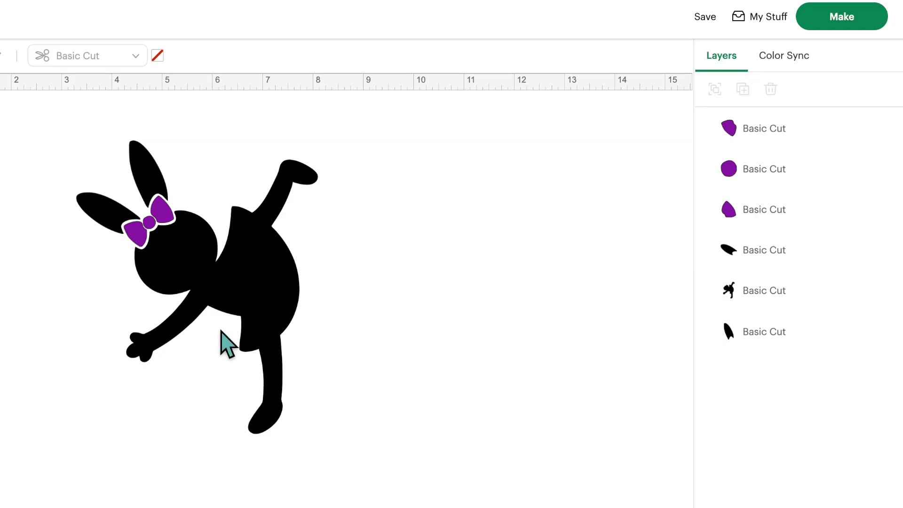
pyautogui.hscroll(2, 208, 290)
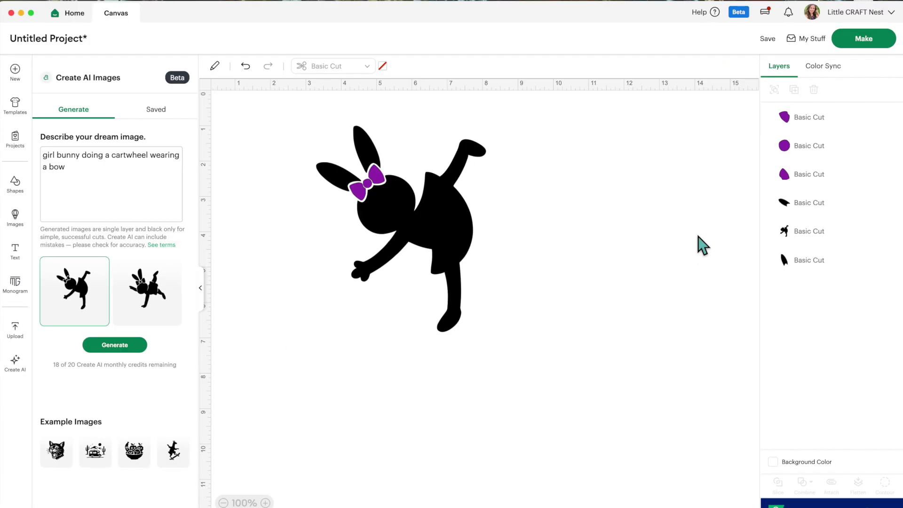
# Attach the three purple bow pieces into a single layer
pyautogui.scroll(-1, 617, 311)
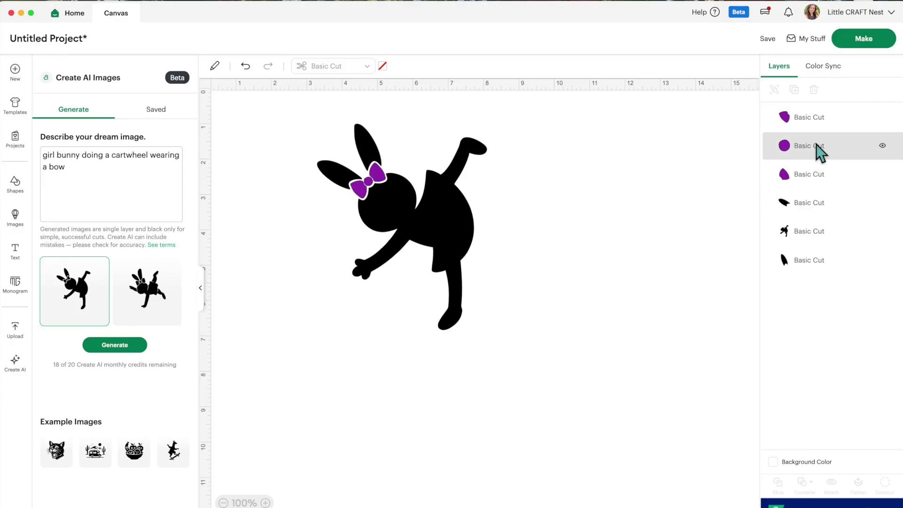
pyautogui.click(821, 123)
pyautogui.keyDown('shift'); pyautogui.click(809, 148); pyautogui.keyUp('shift')
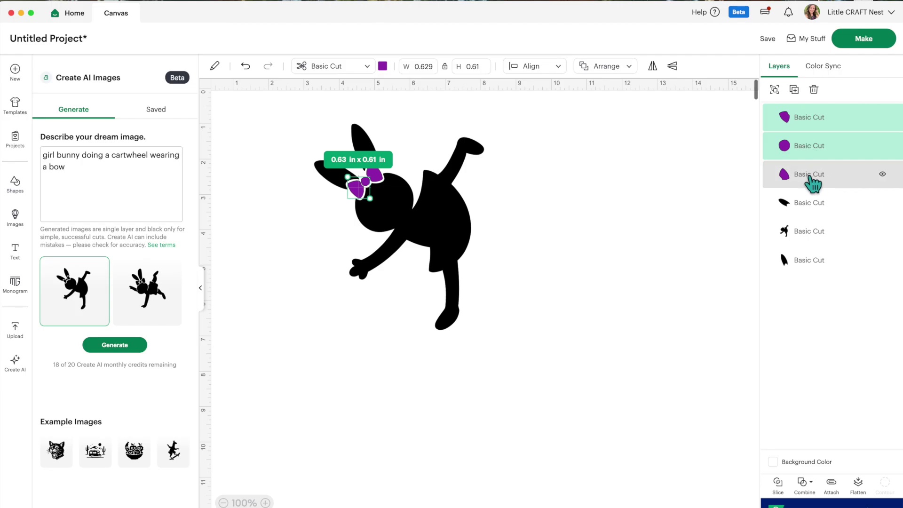
pyautogui.keyDown('shift'); pyautogui.click(812, 181); pyautogui.keyUp('shift')
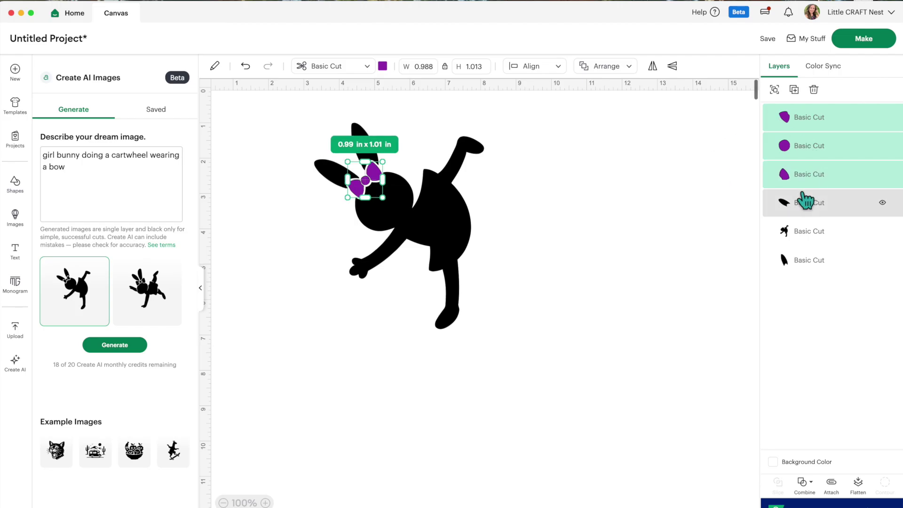
pyautogui.click(832, 494)
pyautogui.click(692, 241)
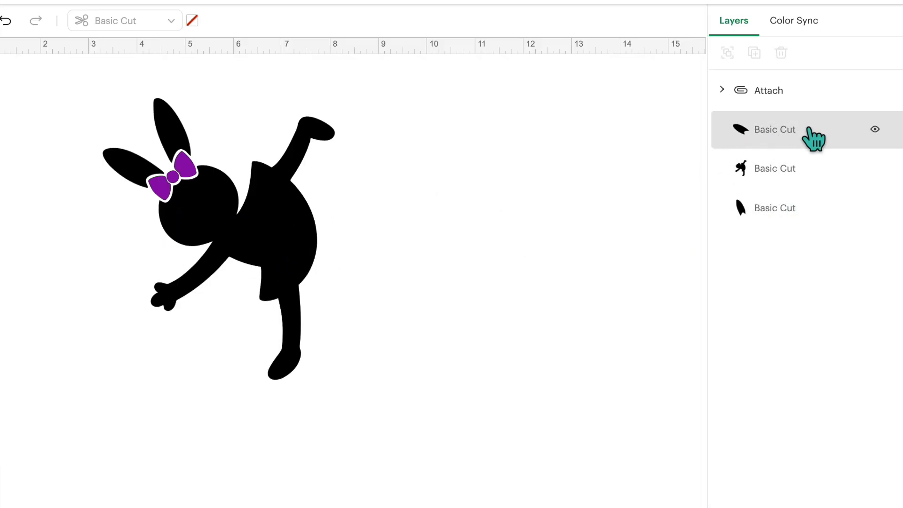
# Attach the ear, body and remaining bunny piece together
pyautogui.click(785, 138)
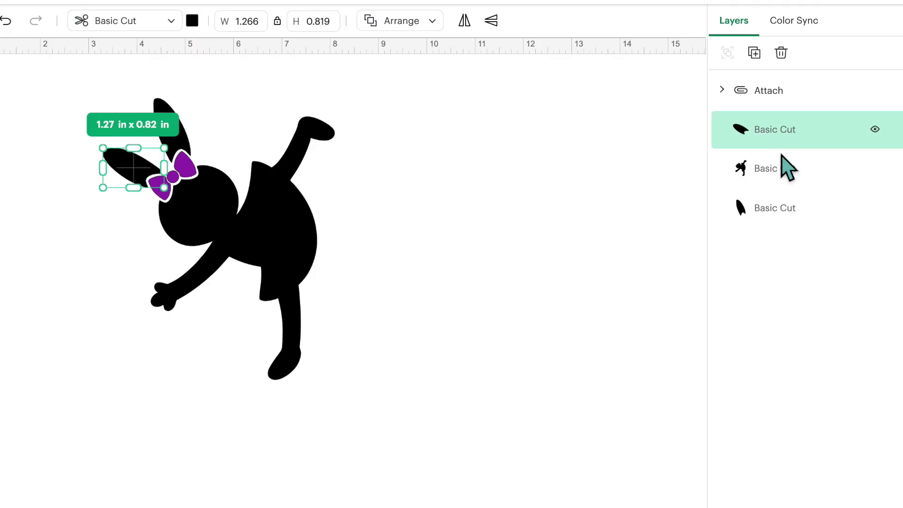
pyautogui.keyDown('shift'); pyautogui.click(777, 168); pyautogui.keyUp('shift')
pyautogui.keyDown('shift'); pyautogui.click(772, 210); pyautogui.keyUp('shift')
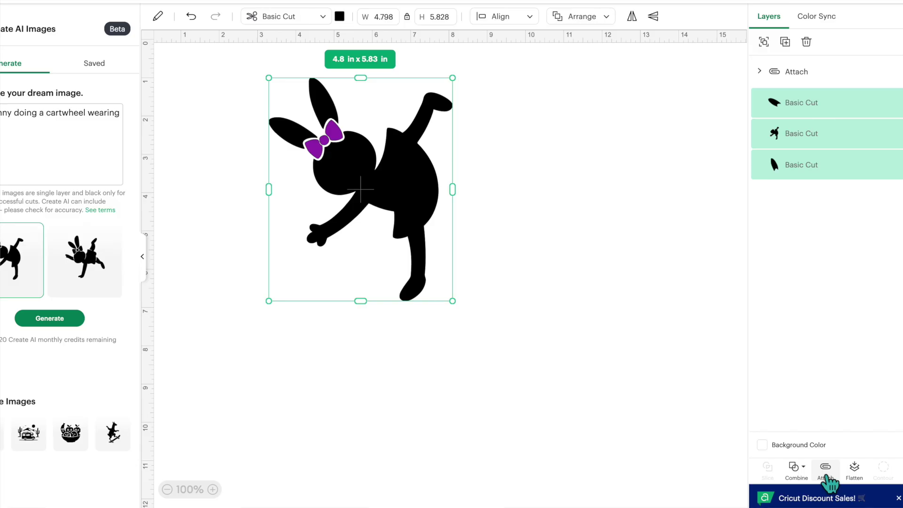
pyautogui.click(826, 470)
pyautogui.click(633, 172)
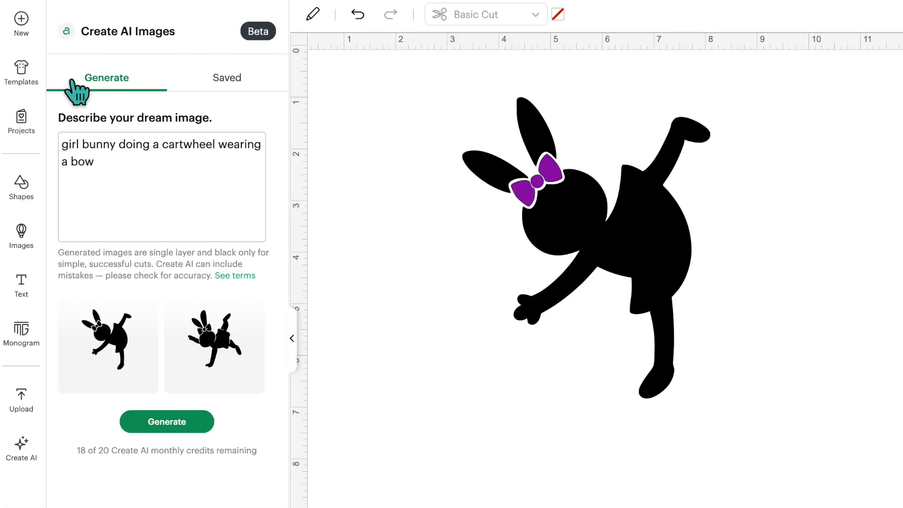
# Add the saved dogs-in-water AI image, moving it right and enlarging it to 5.04 × 3.1 in
pyautogui.click(238, 88)
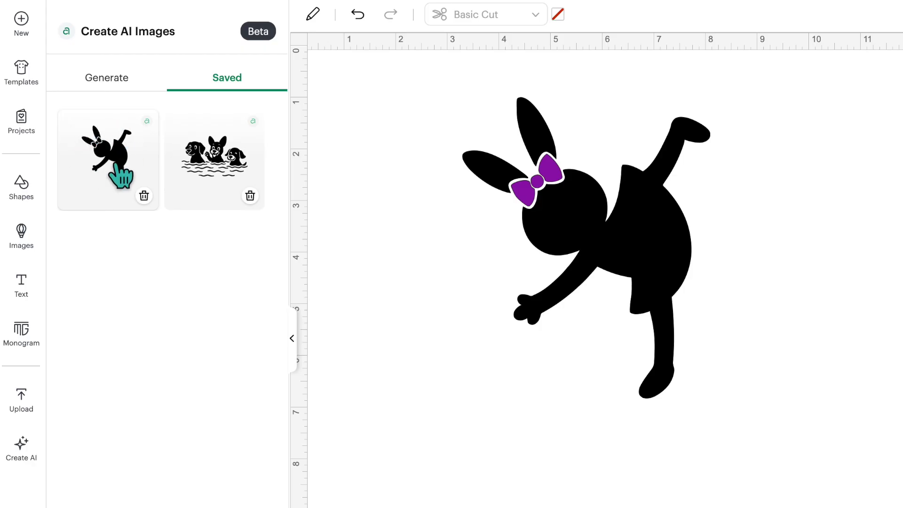
pyautogui.click(207, 175)
pyautogui.moveTo(441, 207); pyautogui.dragTo(792, 317)
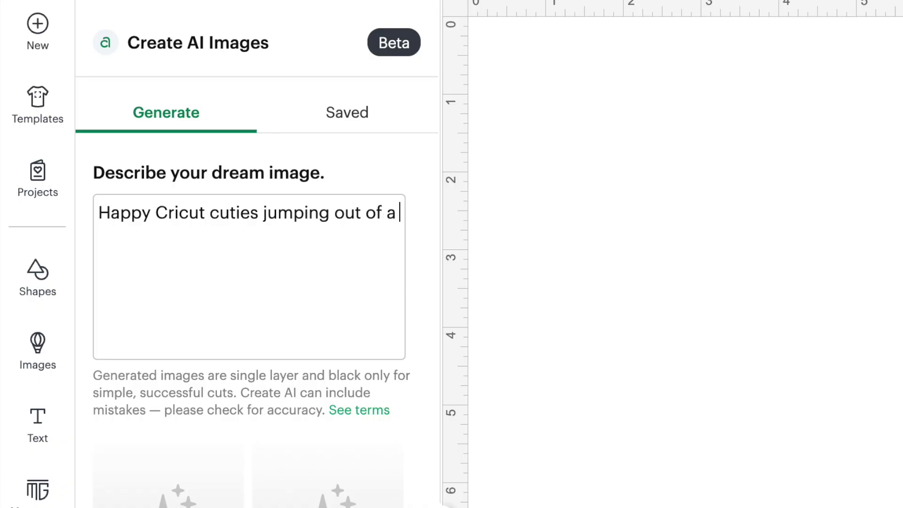
# Enter the prompt '3 cartoon dogs swimming in a pool, wearing beach clothing', which gets rejected
pyautogui.write('chi')
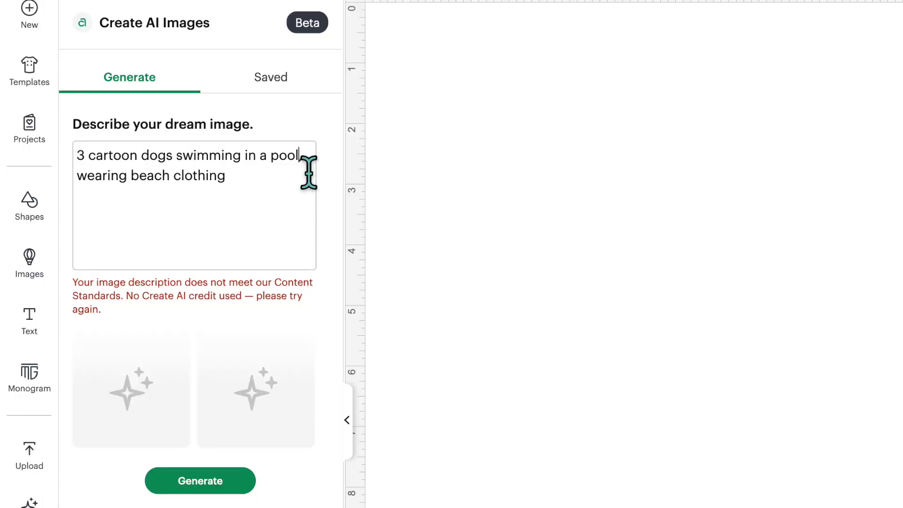
# Trim ', wearing beach clothing' from the prompt, generate, and add a three-dogs silhouette to the canvas
pyautogui.moveTo(309, 171); pyautogui.dragTo(322, 192)
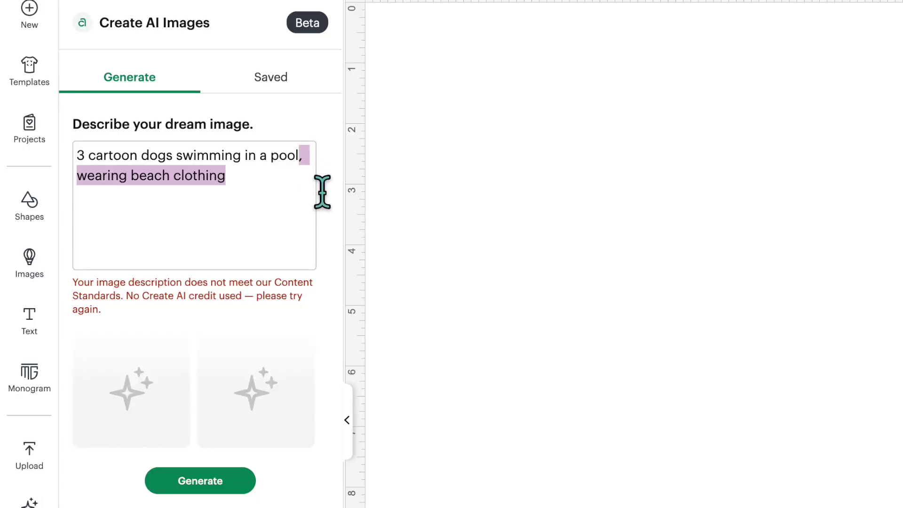
pyautogui.press('BackSpace')
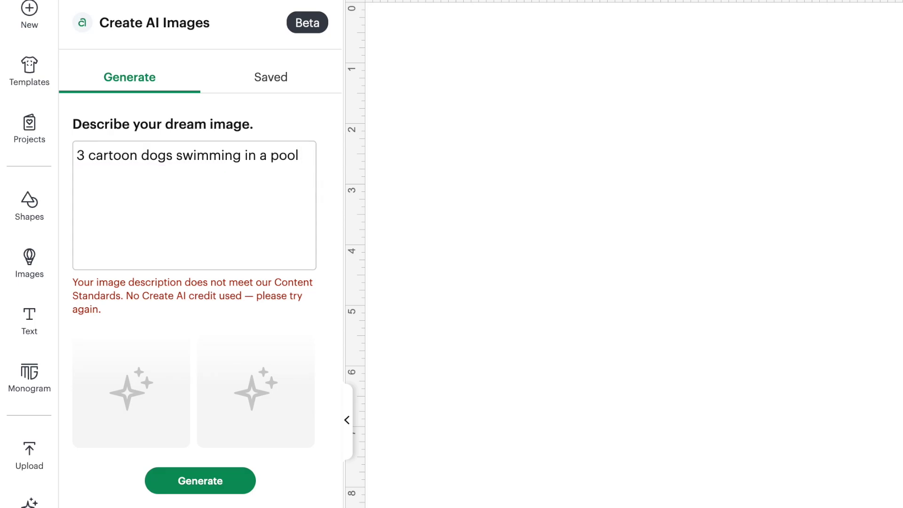
pyautogui.press('Return')
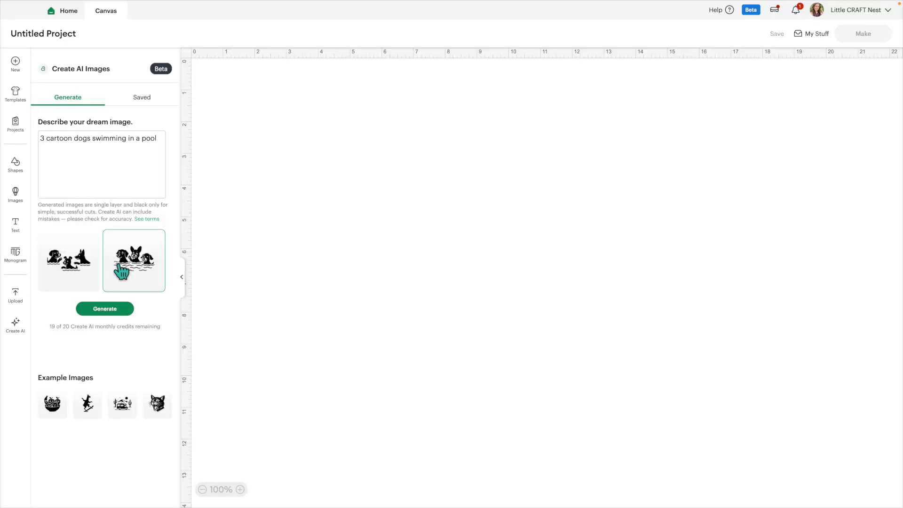
pyautogui.click(122, 272)
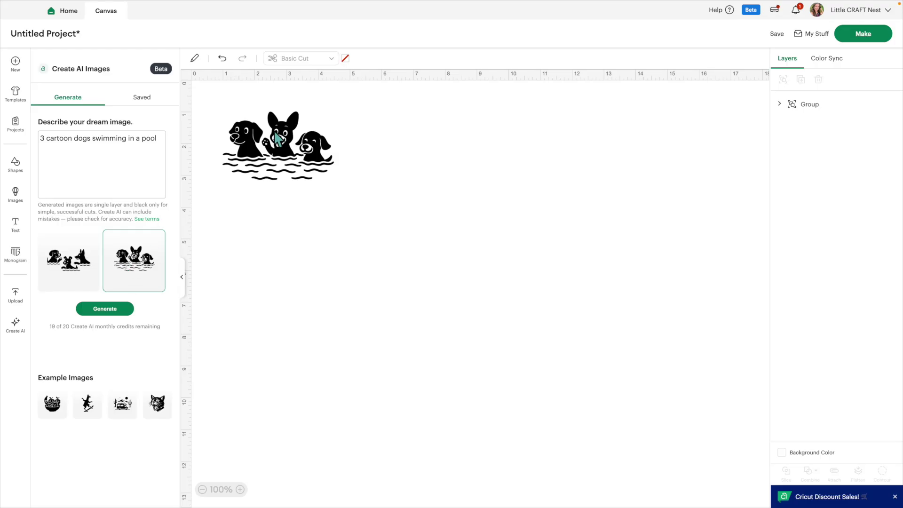
# Move the three-dogs-in-a-pool image down and right on the canvas, then reselect it
pyautogui.moveTo(296, 157); pyautogui.dragTo(331, 185)
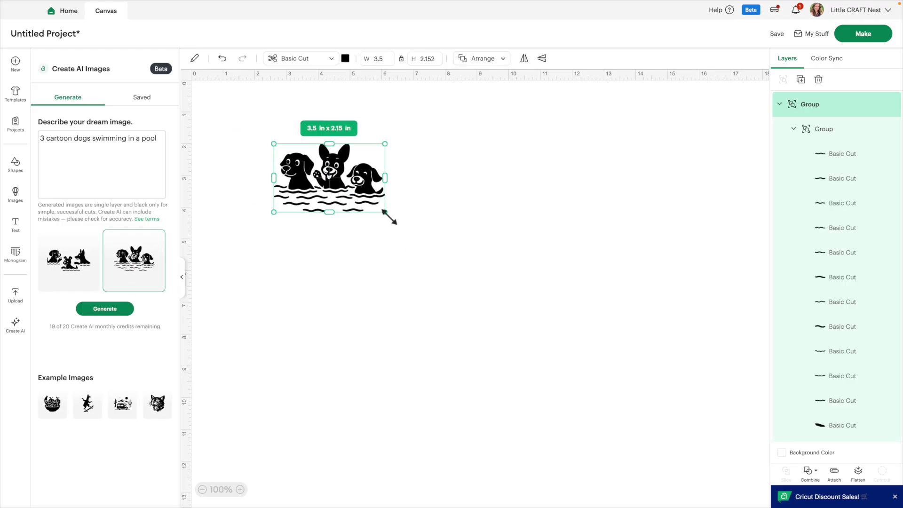
pyautogui.click(627, 273)
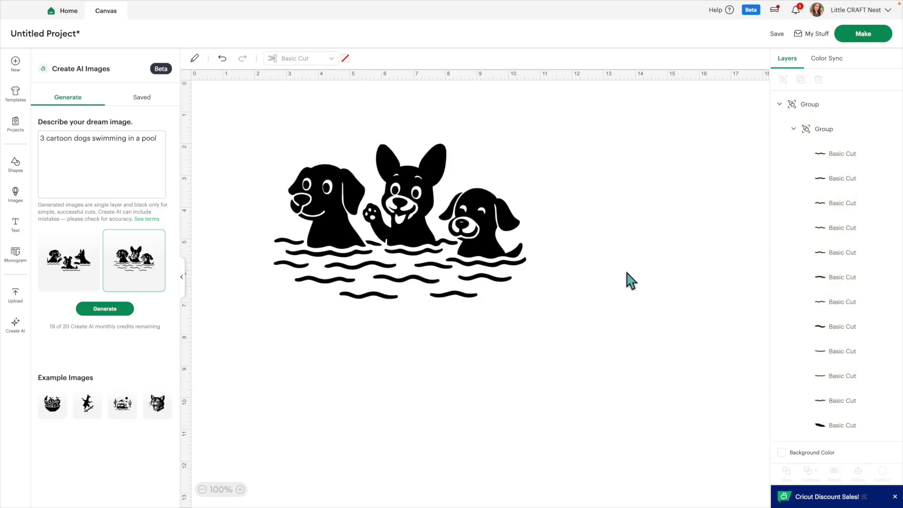
pyautogui.click(518, 259)
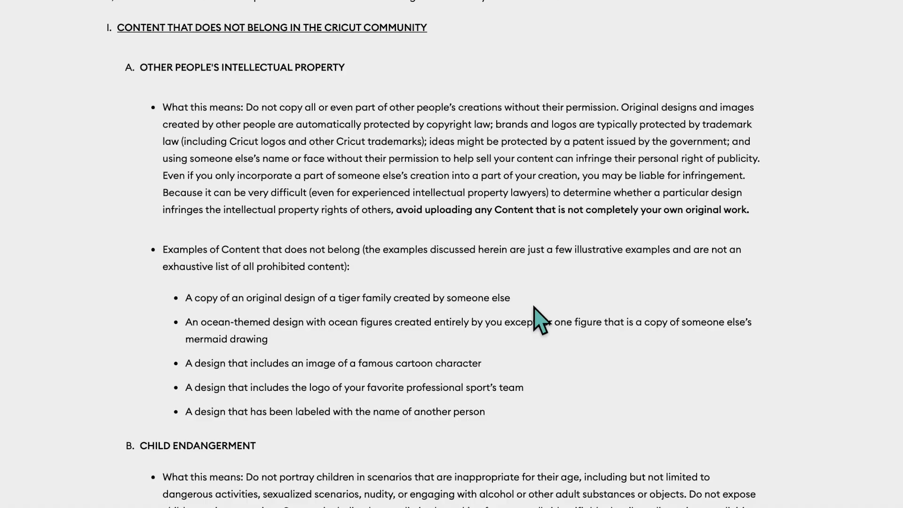
pyautogui.scroll(-13, 535, 307)
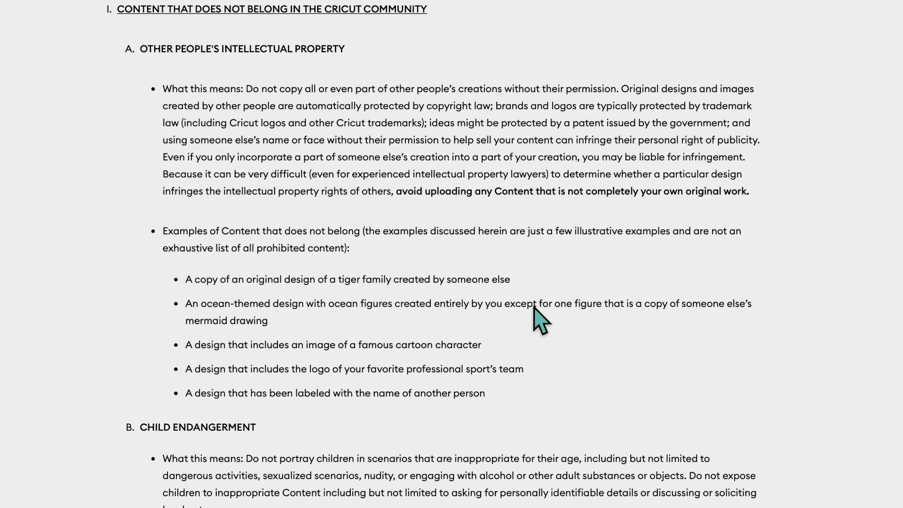
pyautogui.scroll(-1, 535, 306)
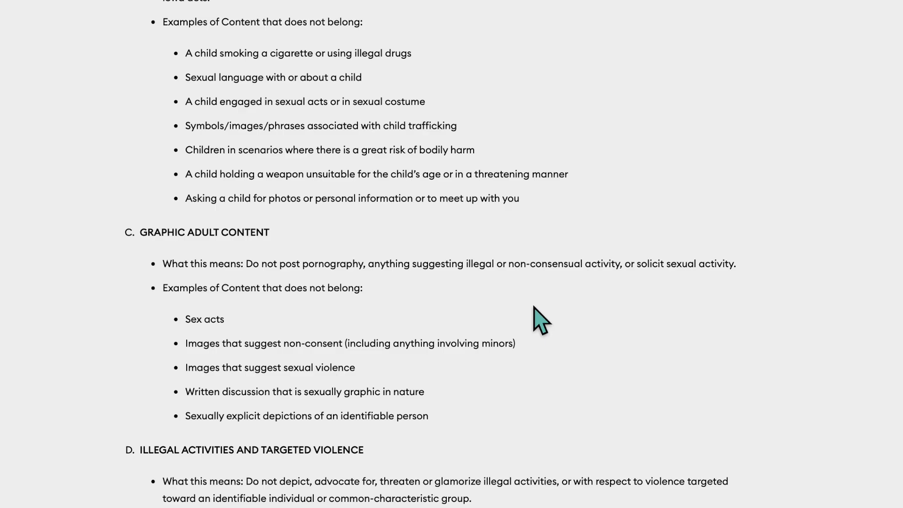
pyautogui.scroll(-3, 534, 307)
pyautogui.scroll(-2, 535, 307)
pyautogui.scroll(-6, 534, 307)
pyautogui.scroll(-9, 534, 307)
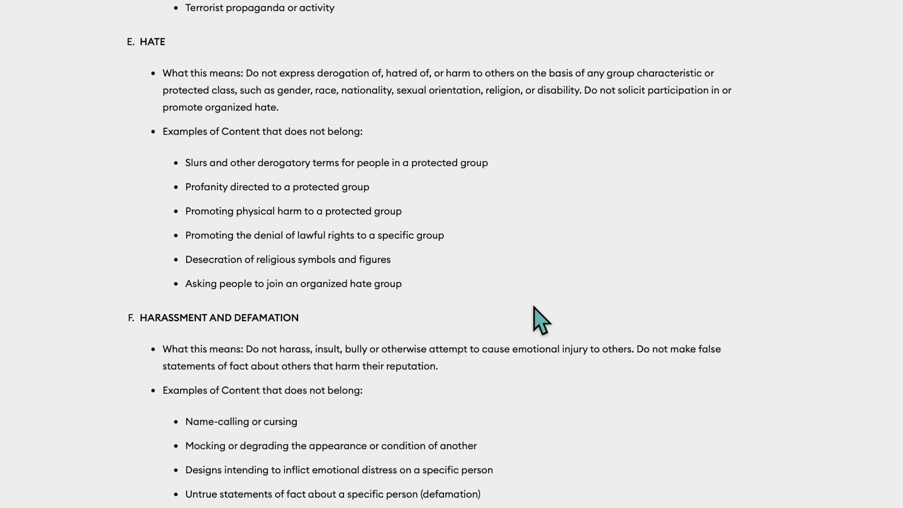
pyautogui.scroll(-2, 534, 307)
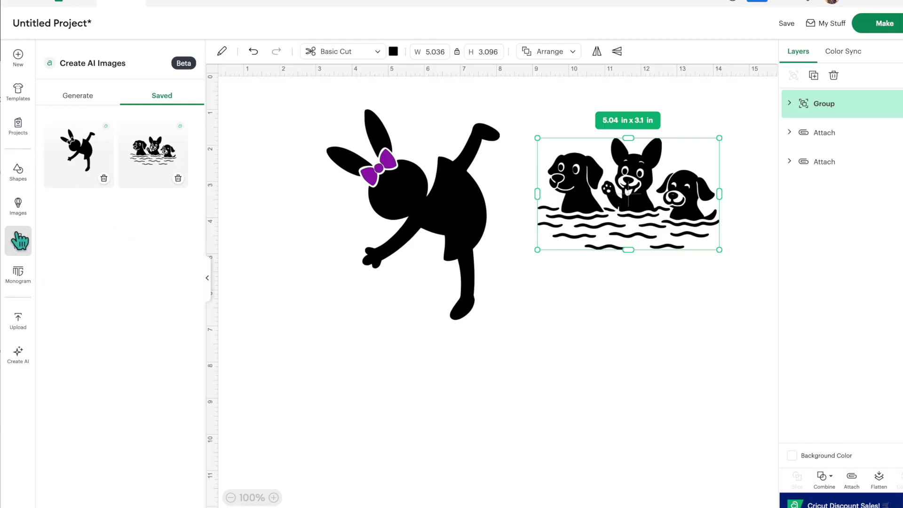
# Search the full image library for 'dogs swimming'
pyautogui.click(19, 209)
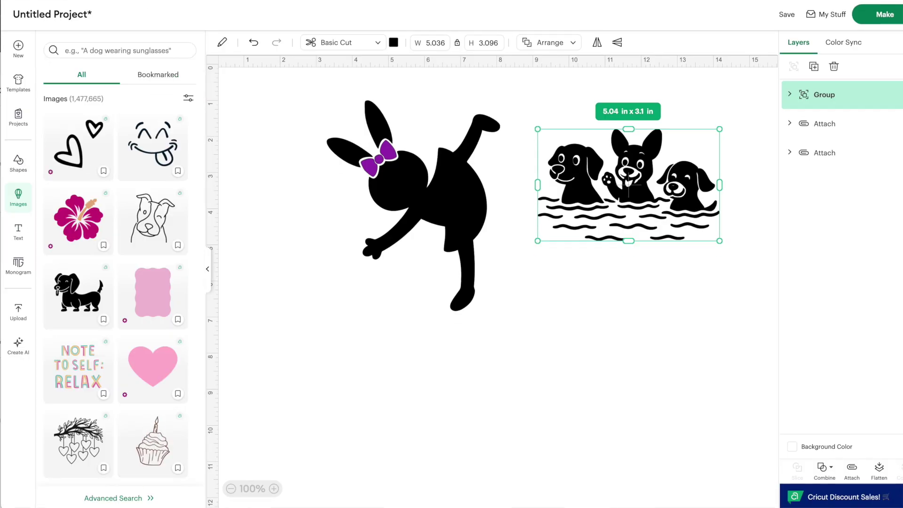
pyautogui.click(121, 501)
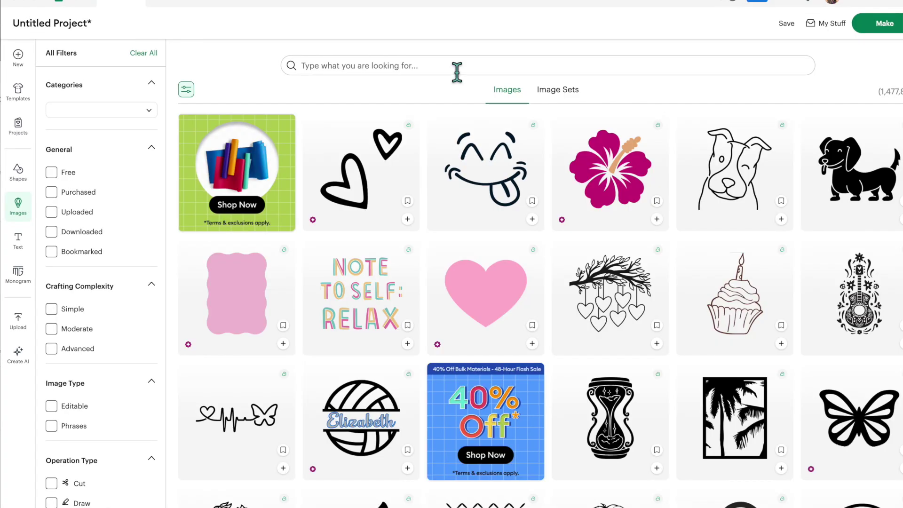
pyautogui.click(457, 68)
pyautogui.write('dog')
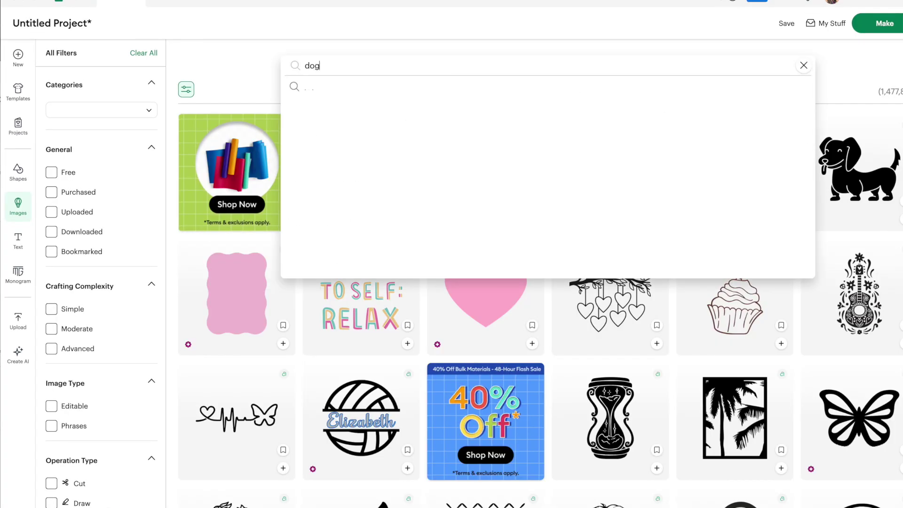
pyautogui.write('s swi')
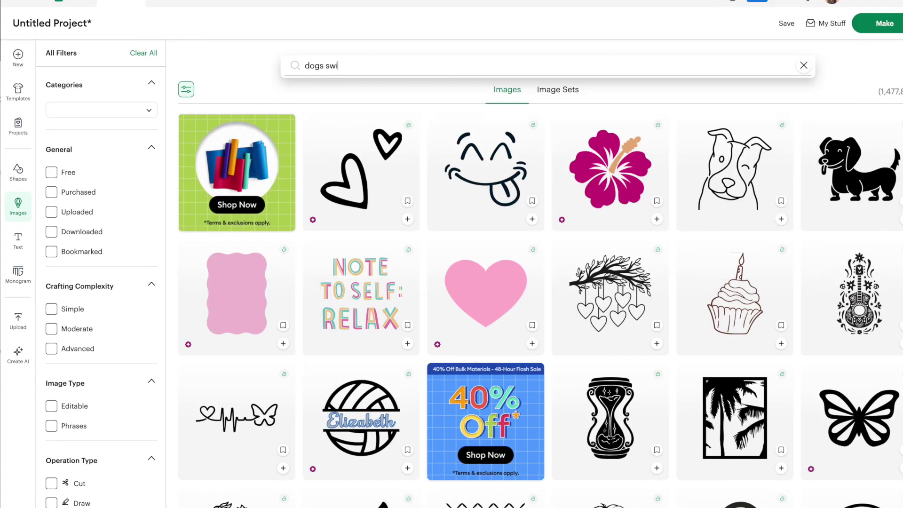
pyautogui.write('mming')
pyautogui.press('Return')
# Browse the 8,328 'dogs swimming' library results
pyautogui.scroll(-3, 541, 305)
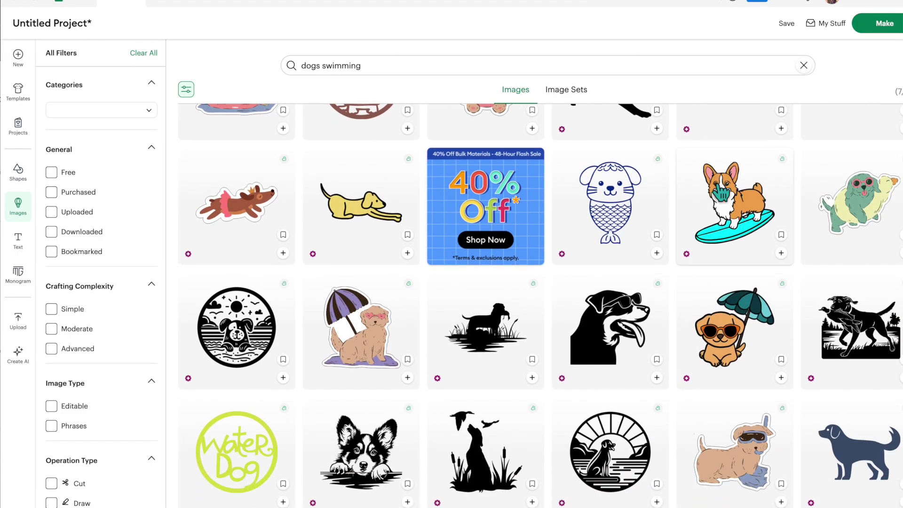
pyautogui.scroll(5, 721, 192)
pyautogui.scroll(-8, 720, 191)
pyautogui.scroll(-3, 721, 192)
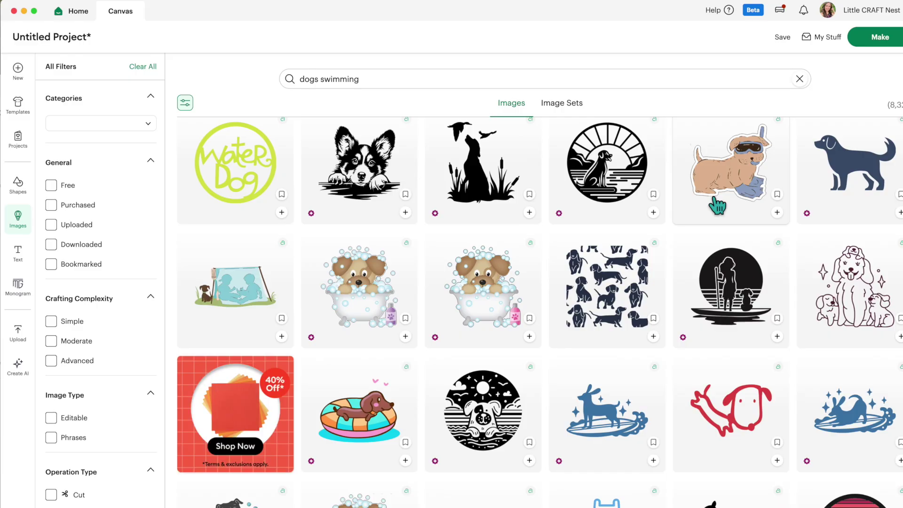
pyautogui.scroll(-3, 706, 277)
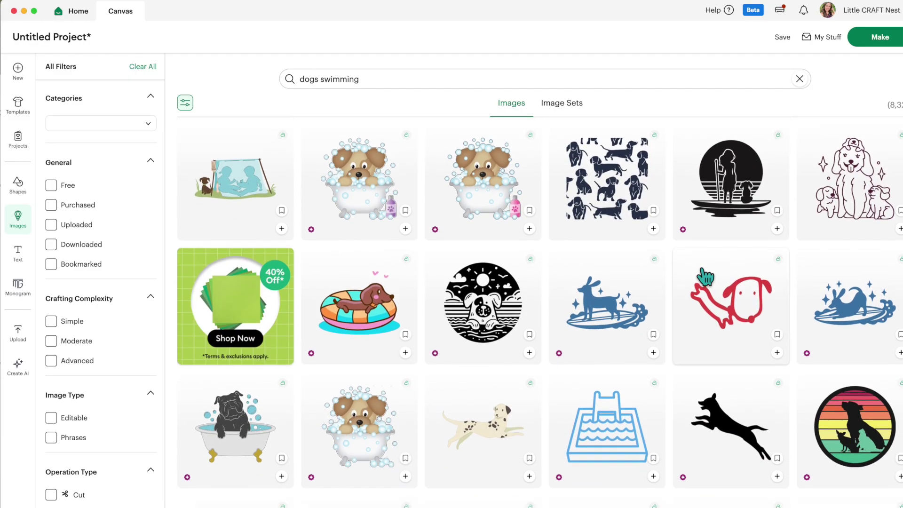
pyautogui.scroll(-6, 706, 277)
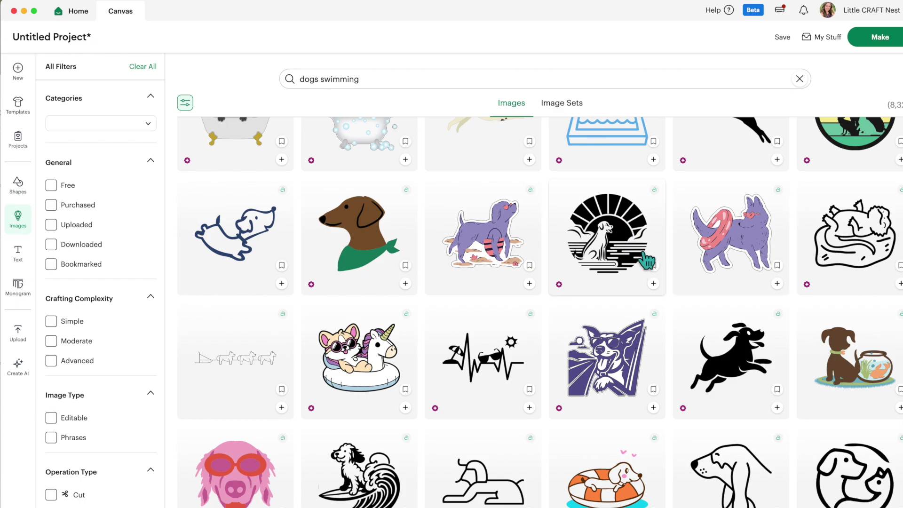
pyautogui.scroll(-5, 649, 260)
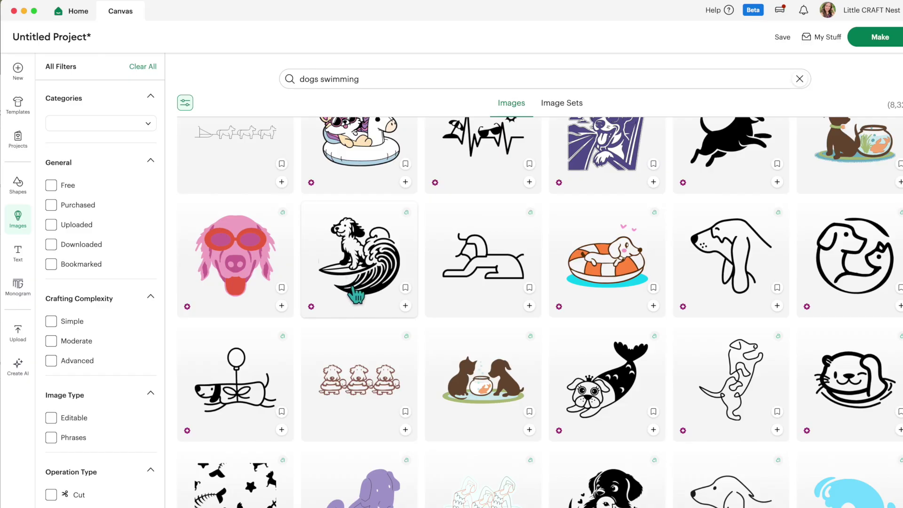
pyautogui.scroll(-4, 380, 296)
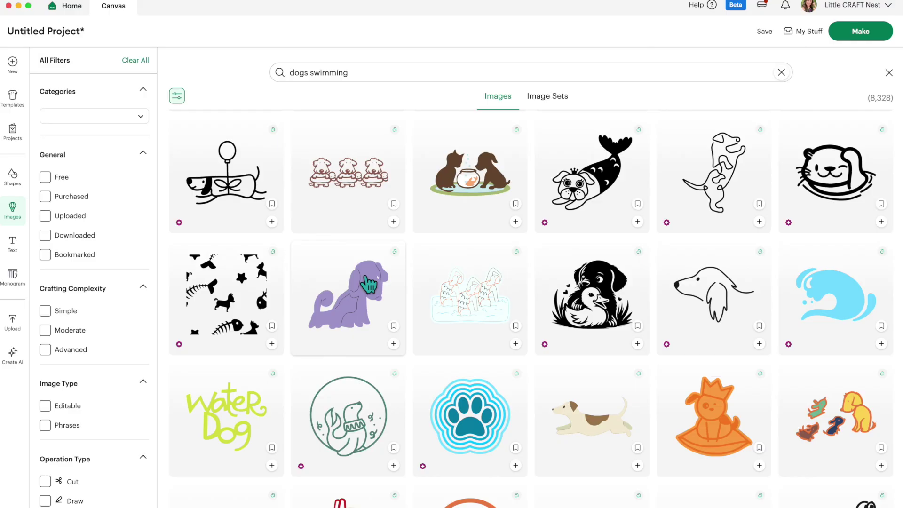
# Clear the search, rerun the recent 'bunny doing a gymnastica' search, and browse the 7,774 bunny results
pyautogui.click(782, 72)
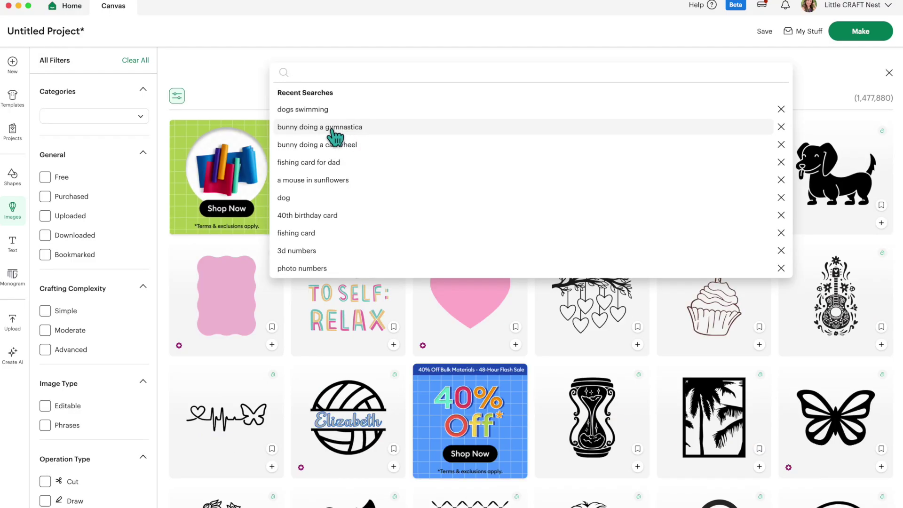
pyautogui.click(336, 128)
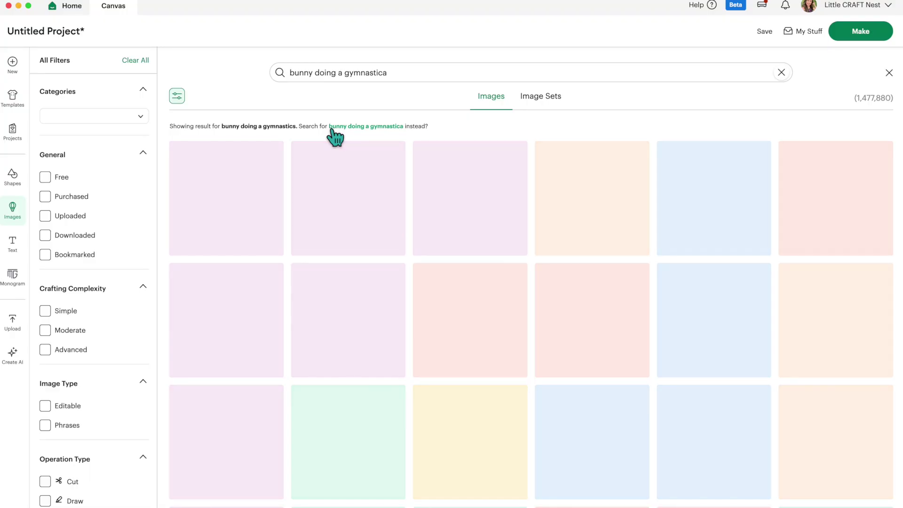
pyautogui.scroll(-3, 591, 238)
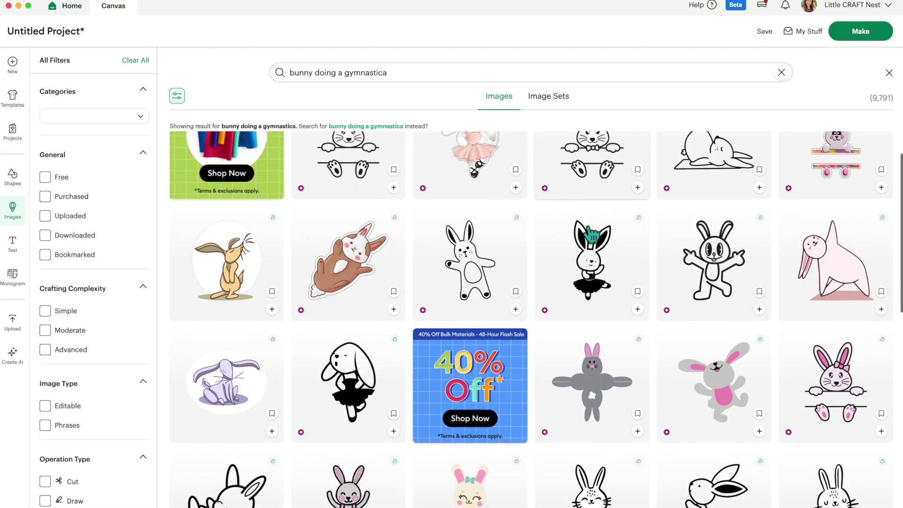
pyautogui.scroll(-6, 592, 238)
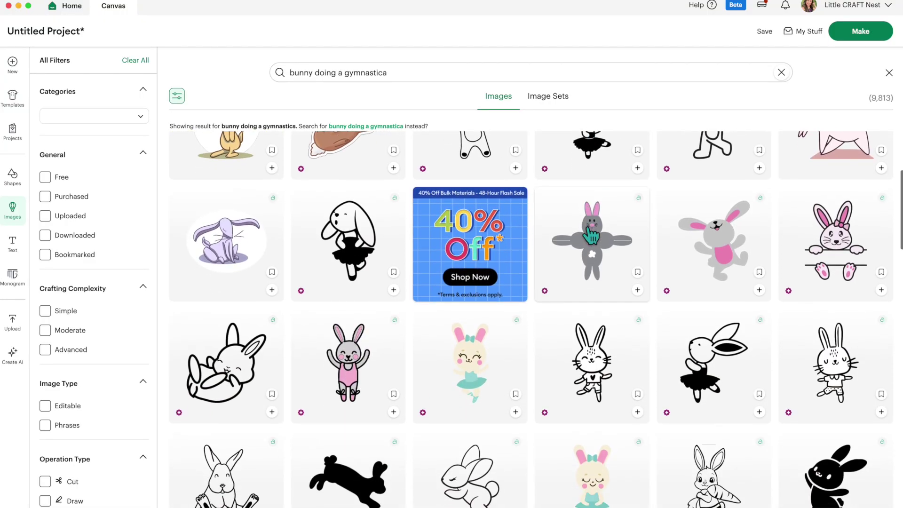
pyautogui.scroll(-2, 591, 235)
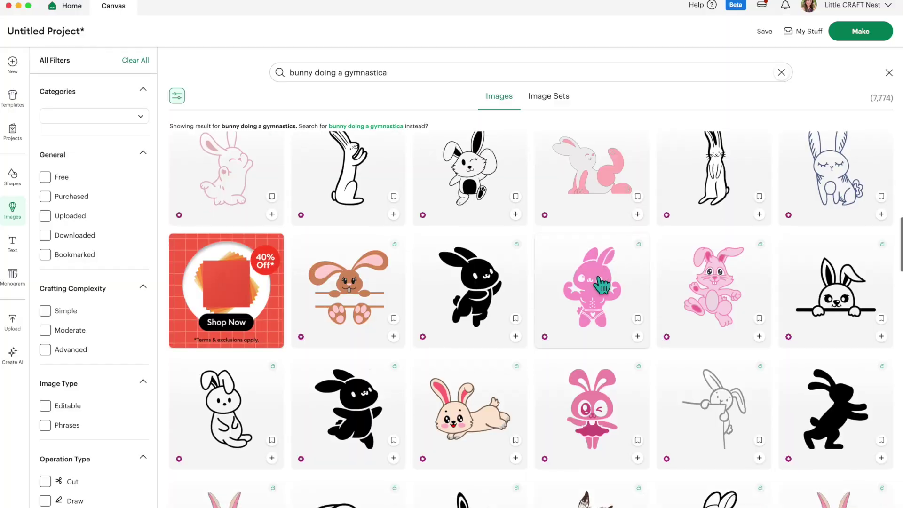
pyautogui.scroll(-2, 603, 285)
pyautogui.scroll(-5, 602, 285)
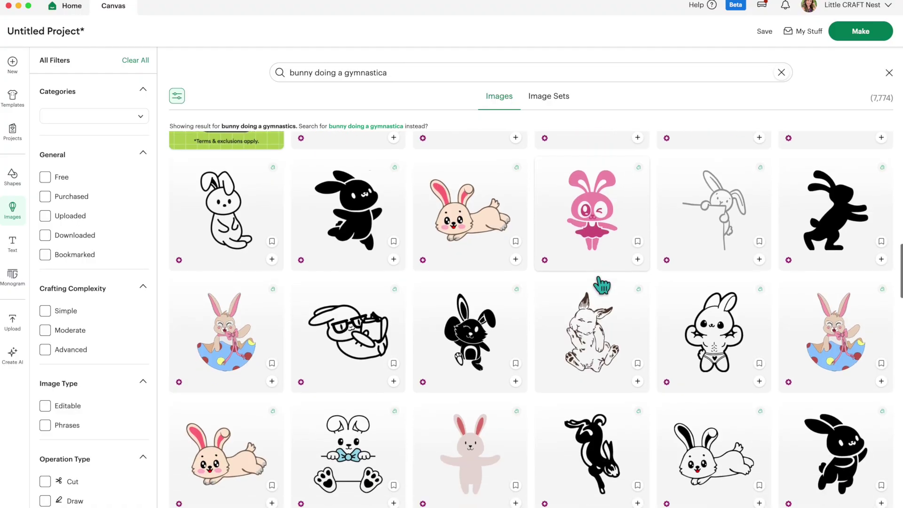
pyautogui.scroll(-5, 602, 284)
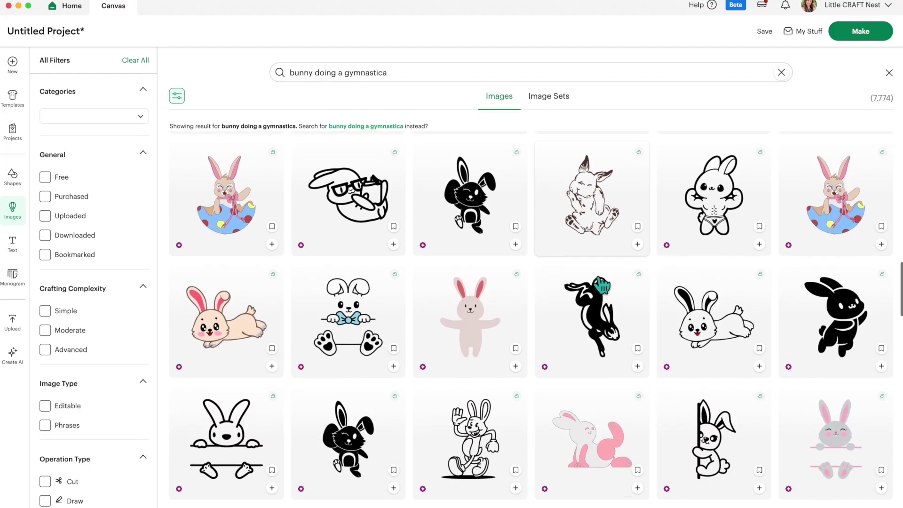
pyautogui.scroll(-5, 602, 285)
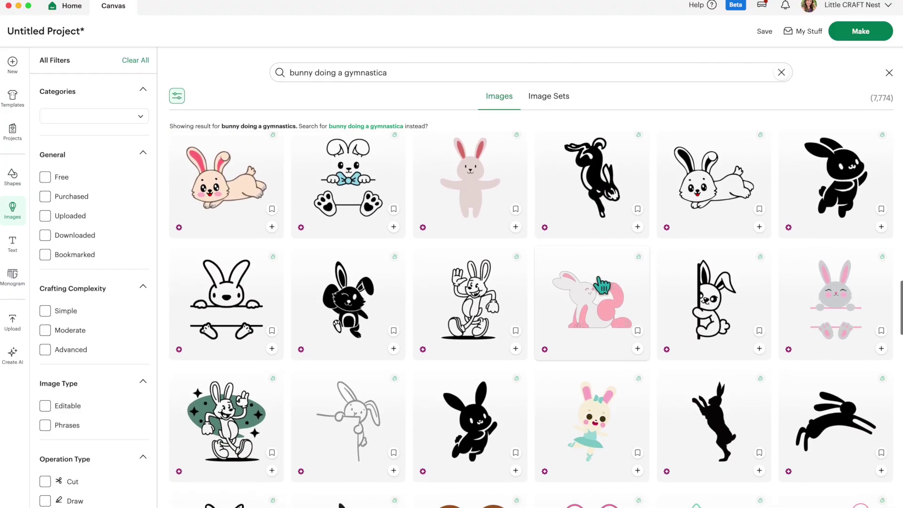
pyautogui.scroll(-2, 602, 284)
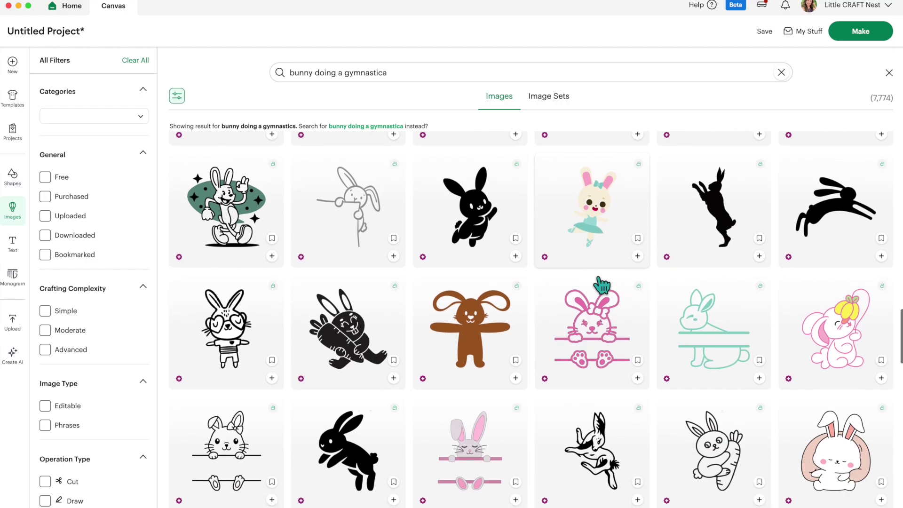
pyautogui.scroll(-6, 602, 285)
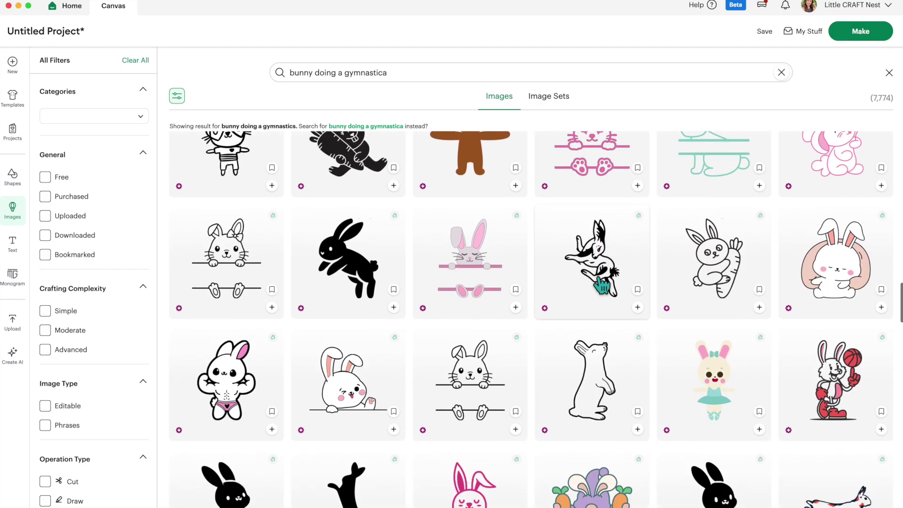
pyautogui.scroll(-4, 603, 284)
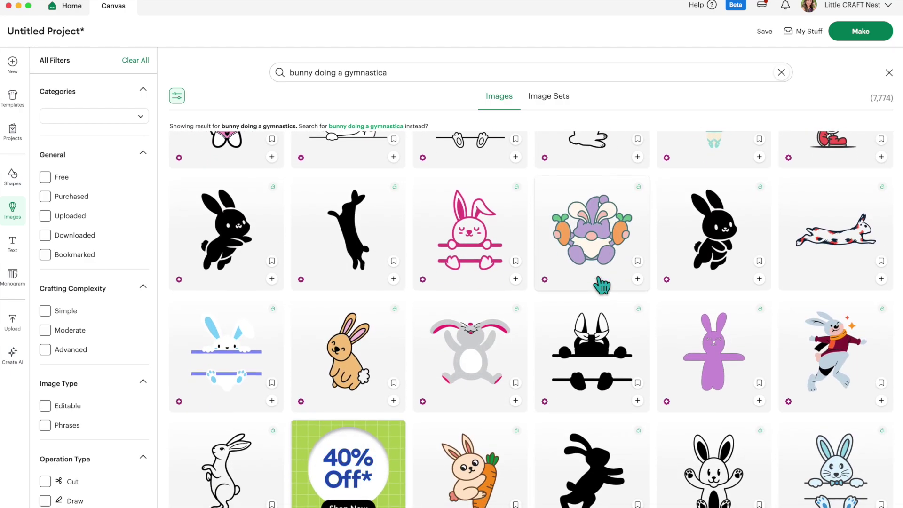